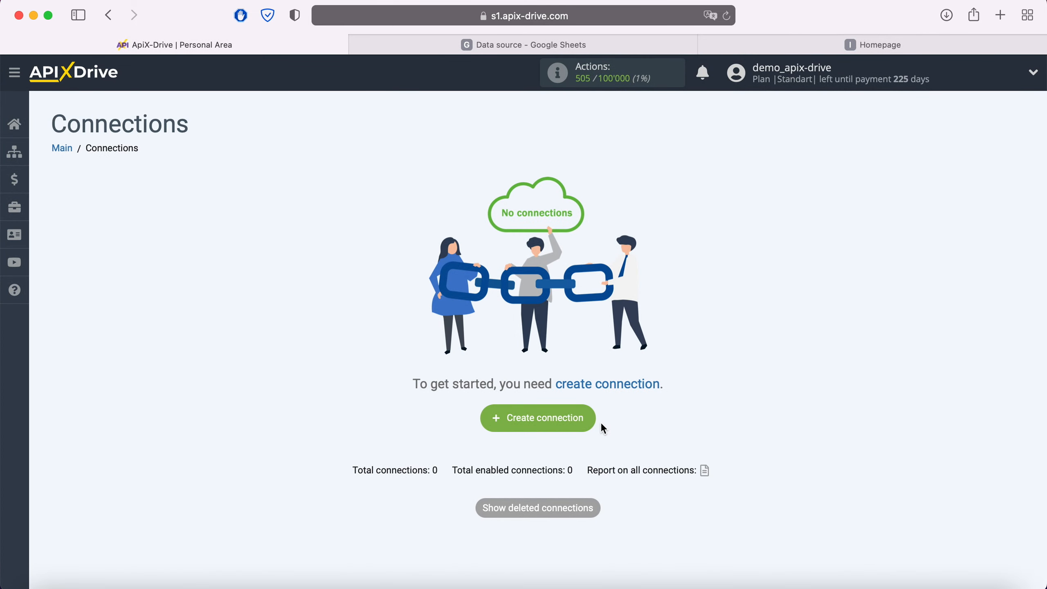
Create a new connection and choose Google Sheets as the data source system.
{"action": "left_click", "coordinate": [588, 418]}
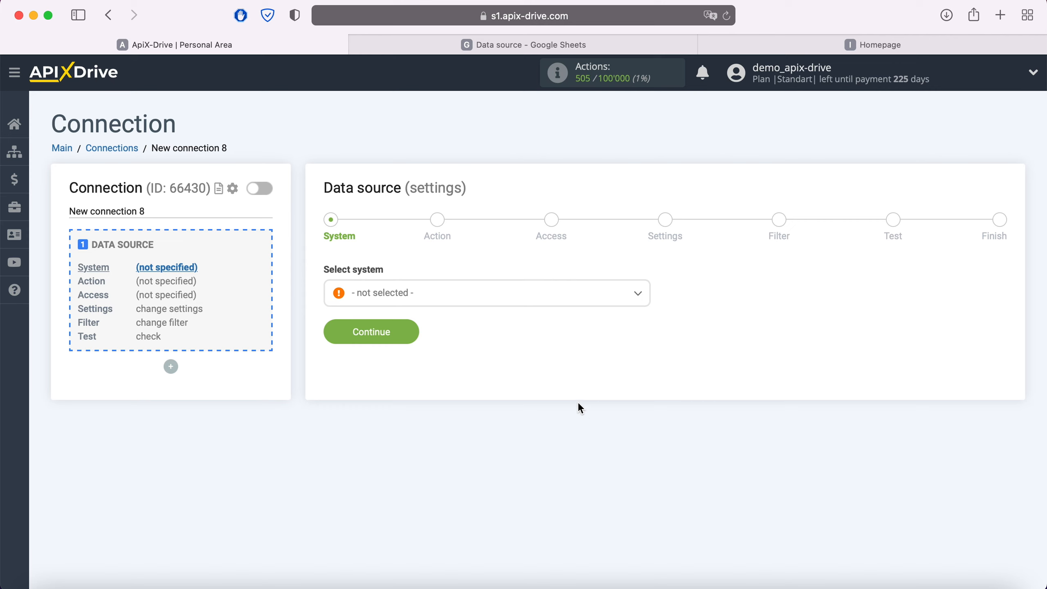
{"action": "left_click", "coordinate": [502, 299]}
{"action": "scroll", "coordinate": [505, 416], "scroll_direction": "down", "scroll_amount": 3}
{"action": "scroll", "coordinate": [508, 416], "scroll_direction": "down", "scroll_amount": 20}
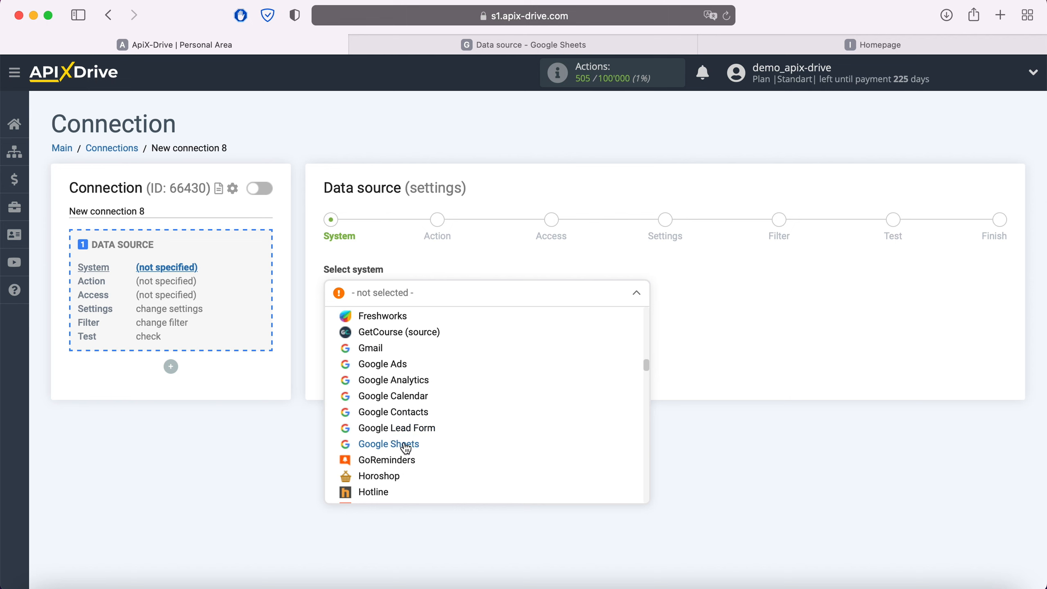
{"action": "left_click", "coordinate": [406, 445]}
{"action": "left_click", "coordinate": [408, 325]}
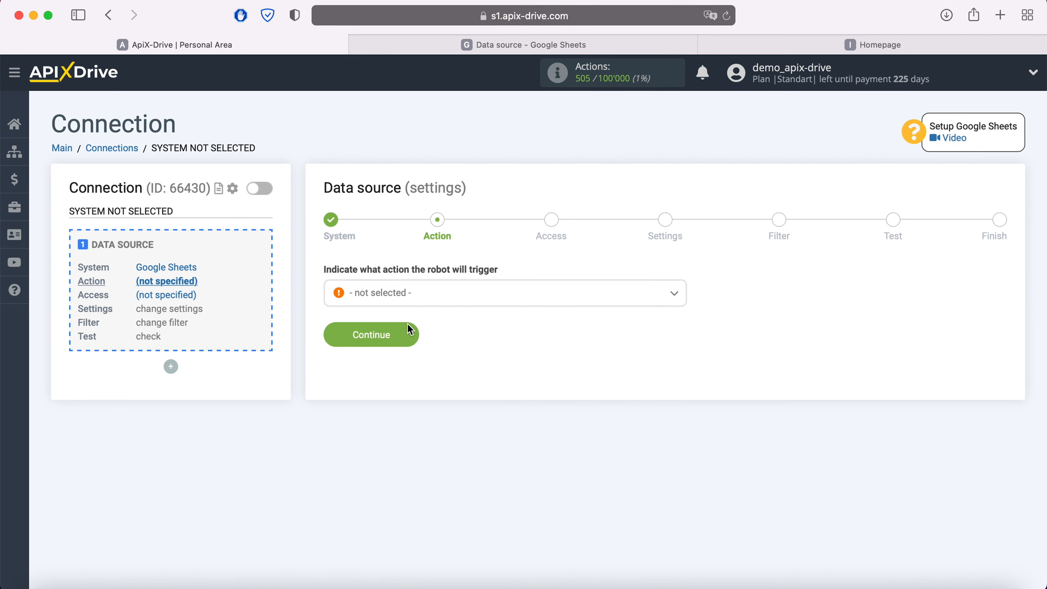
Set the data source action to Get Rows (new) and continue to account access.
{"action": "left_click", "coordinate": [429, 294]}
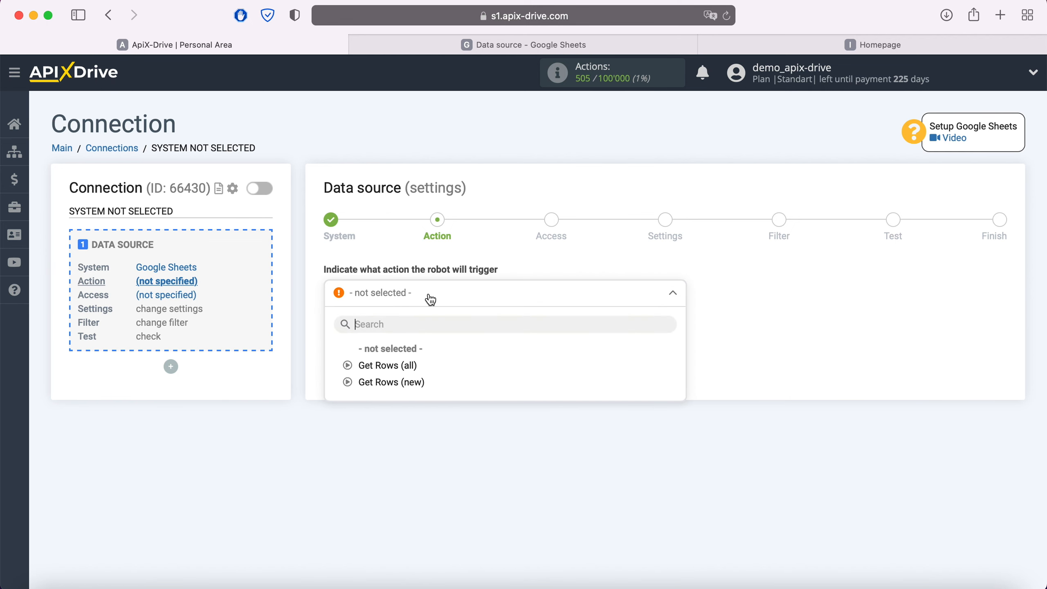
{"action": "left_click", "coordinate": [412, 382]}
{"action": "left_click", "coordinate": [368, 332]}
Start connecting a Google Sheets account and sign in to Google with the saved e-mail and account password.
{"action": "left_click", "coordinate": [542, 297]}
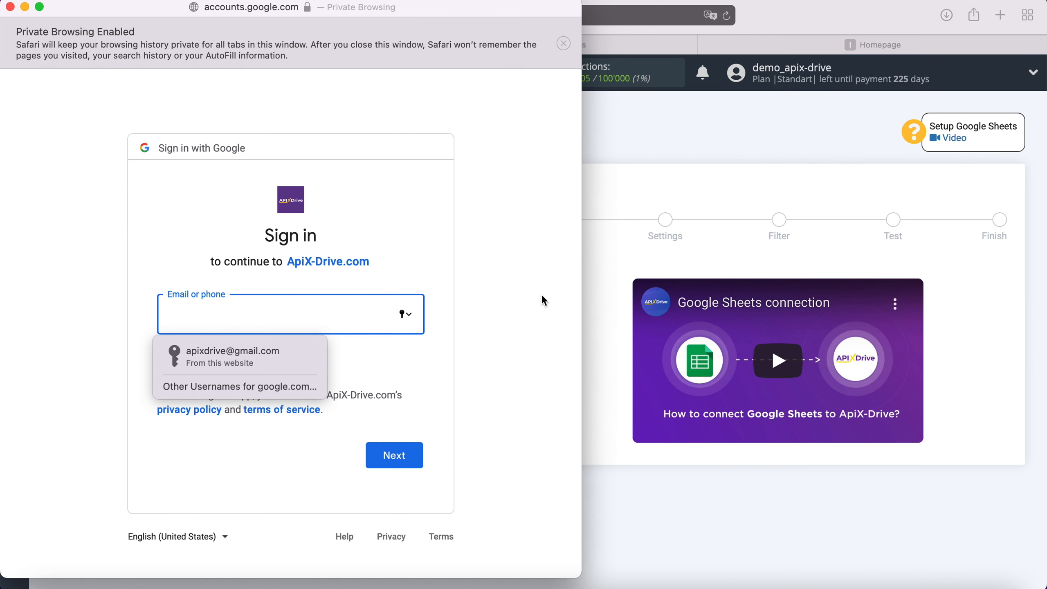
{"action": "left_click", "coordinate": [257, 356]}
{"action": "left_click", "coordinate": [389, 454]}
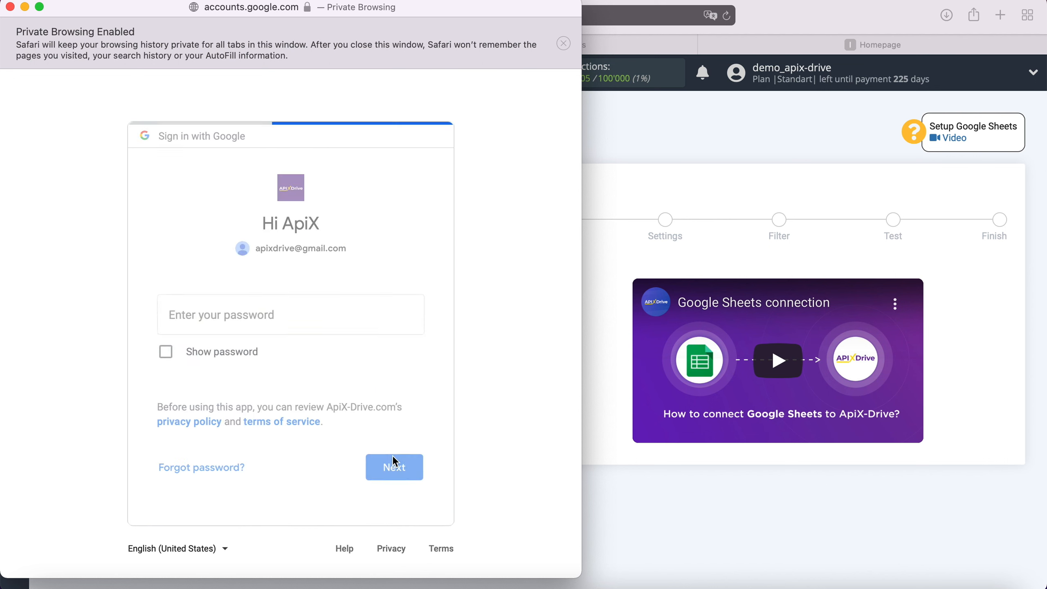
{"action": "left_click", "coordinate": [246, 355]}
{"action": "left_click", "coordinate": [396, 468]}
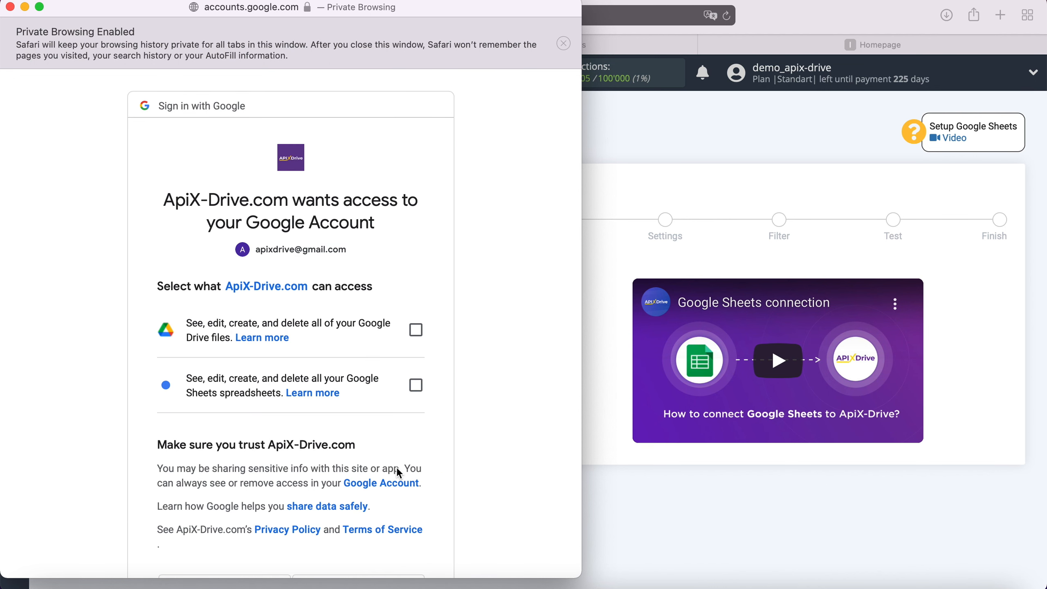
Grant ApiX-Drive access to all Google Drive files and Google Sheets spreadsheets, and approve the request.
{"action": "left_click", "coordinate": [416, 330]}
{"action": "left_click", "coordinate": [416, 385]}
{"action": "scroll", "coordinate": [489, 377], "scroll_direction": "down", "scroll_amount": 5}
{"action": "left_click", "coordinate": [391, 492]}
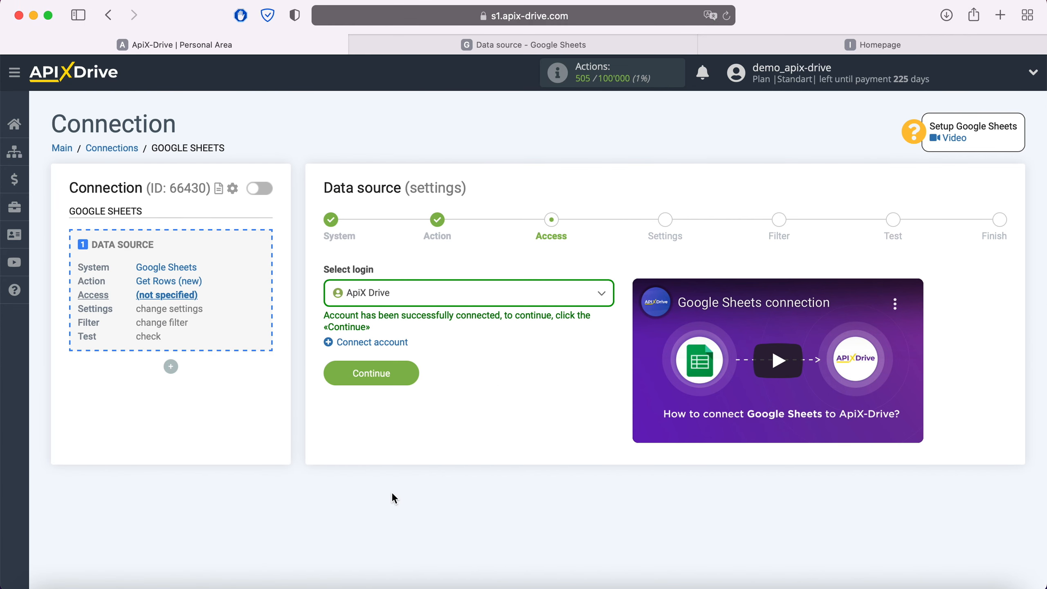
Choose the connected ApiX Drive login for the data source and continue to its settings.
{"action": "left_click", "coordinate": [440, 303]}
{"action": "left_click", "coordinate": [396, 383]}
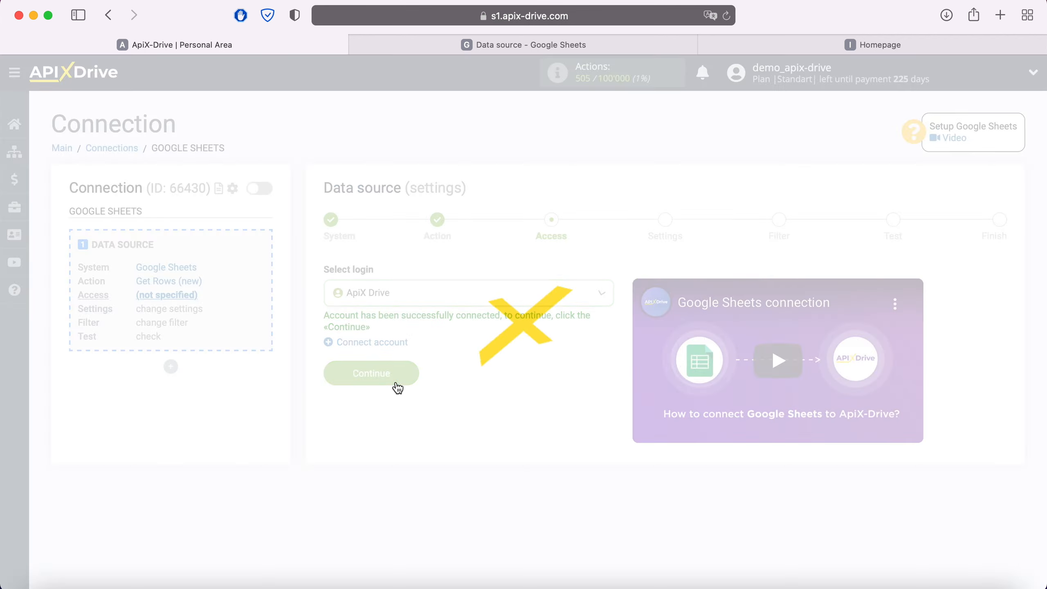
{"action": "left_click", "coordinate": [408, 371]}
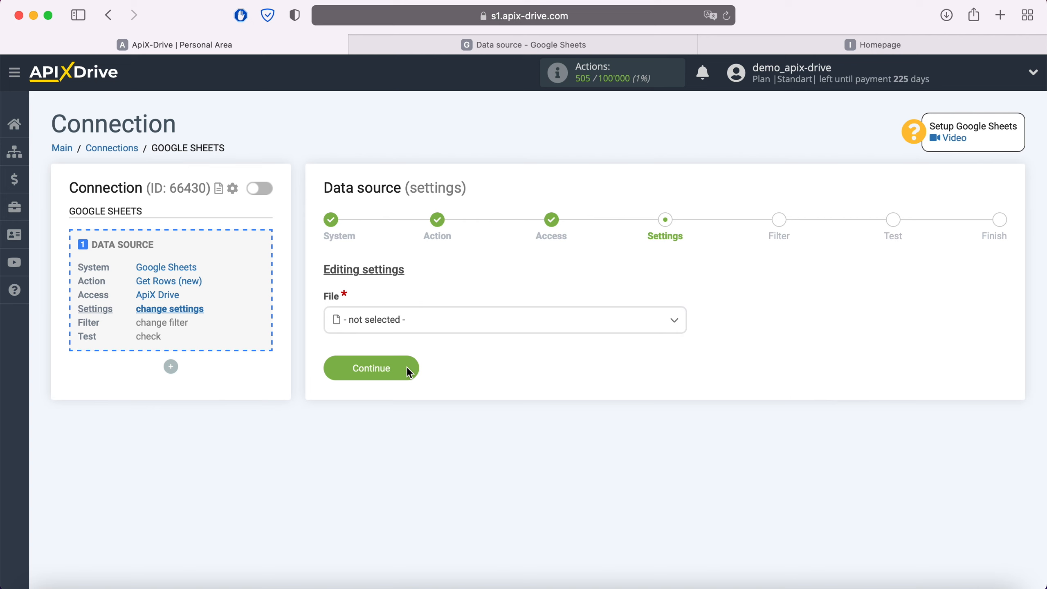
Set both the file and the sheet of the data source to Data source.
{"action": "left_click", "coordinate": [408, 326]}
{"action": "left_click", "coordinate": [390, 412]}
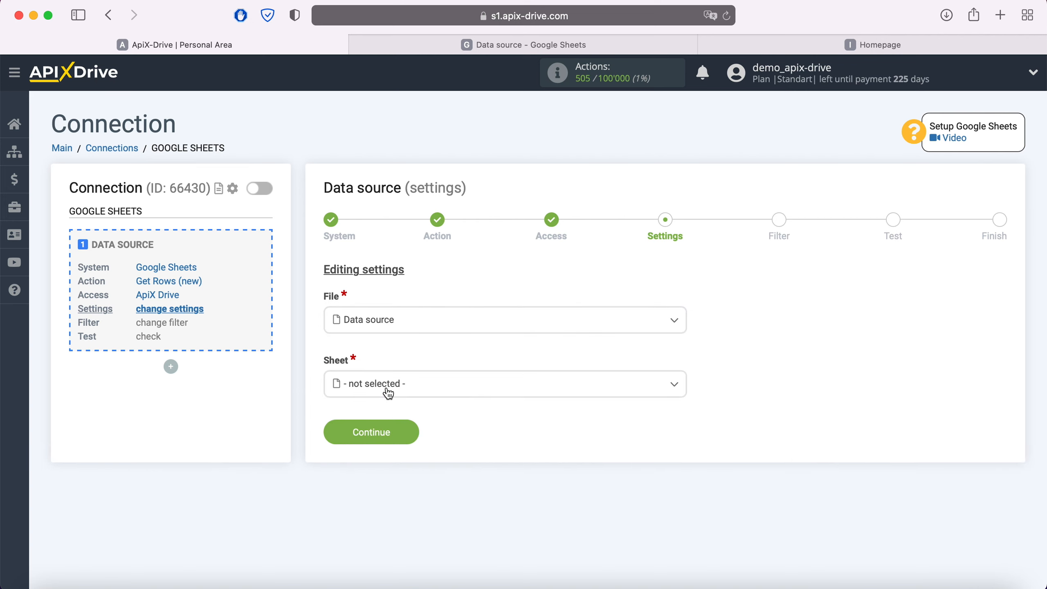
{"action": "left_click", "coordinate": [387, 393]}
{"action": "left_click", "coordinate": [388, 454]}
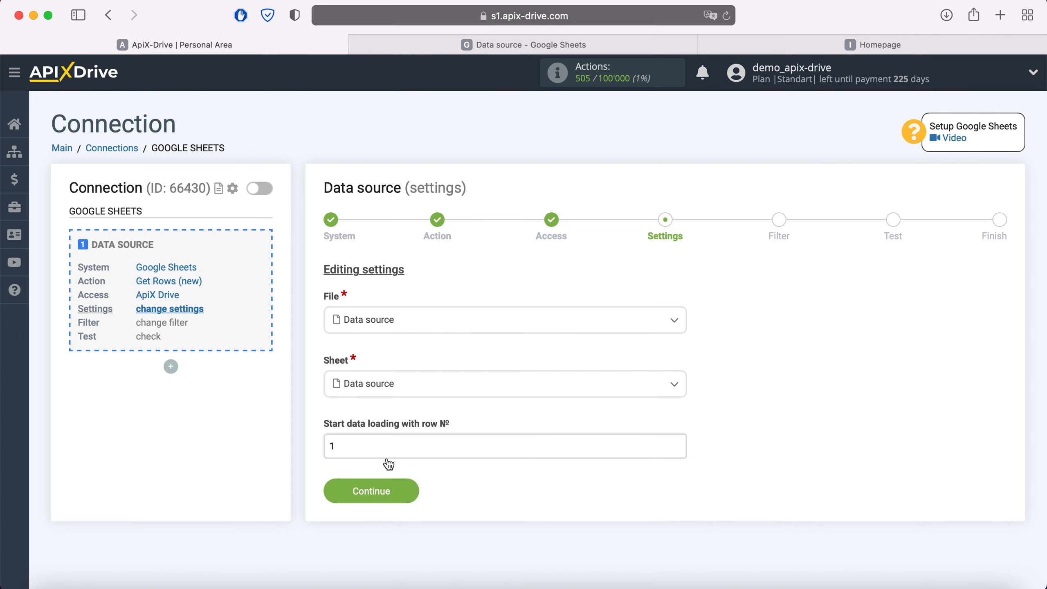
Check the data rows in the Google spreadsheet, then set data loading to start with row 2 and continue.
{"action": "left_click", "coordinate": [460, 46]}
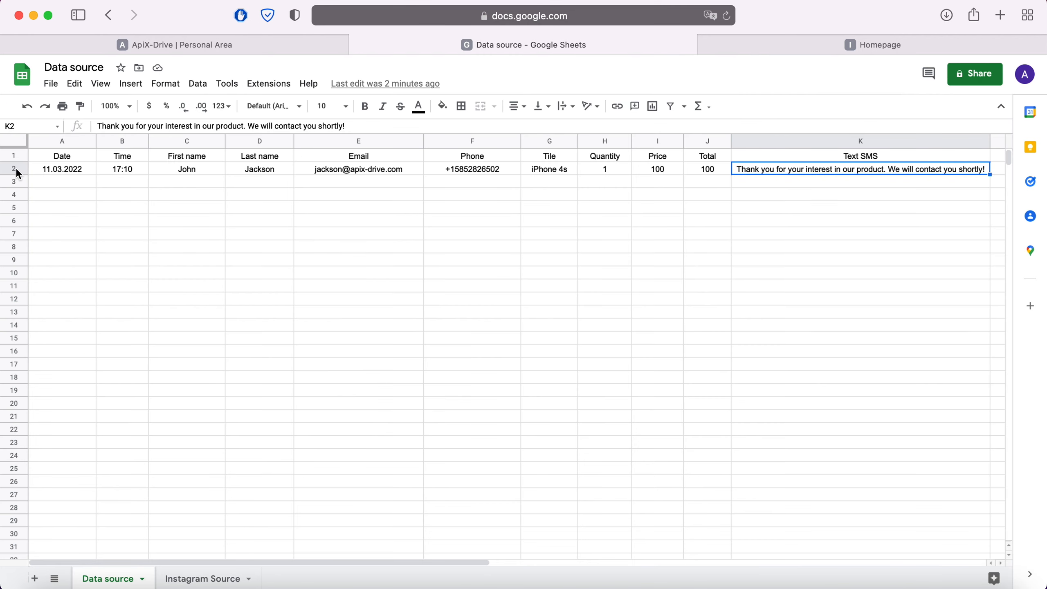
{"action": "left_click", "coordinate": [206, 43]}
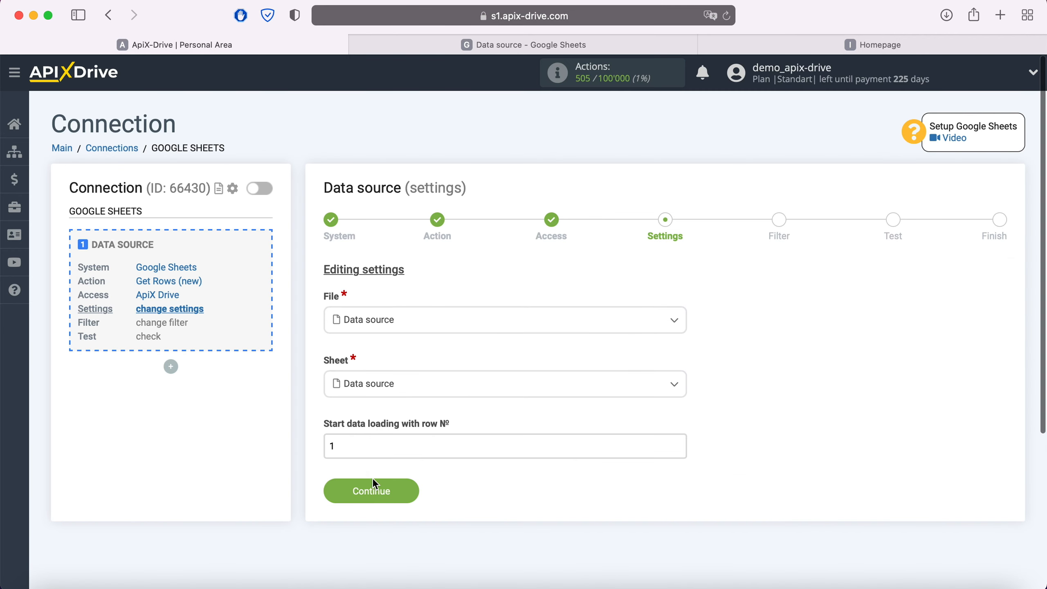
{"action": "left_click", "coordinate": [334, 446]}
{"action": "double_click", "coordinate": [333, 446]}
{"action": "type", "text": "2"}
{"action": "left_click", "coordinate": [402, 491]}
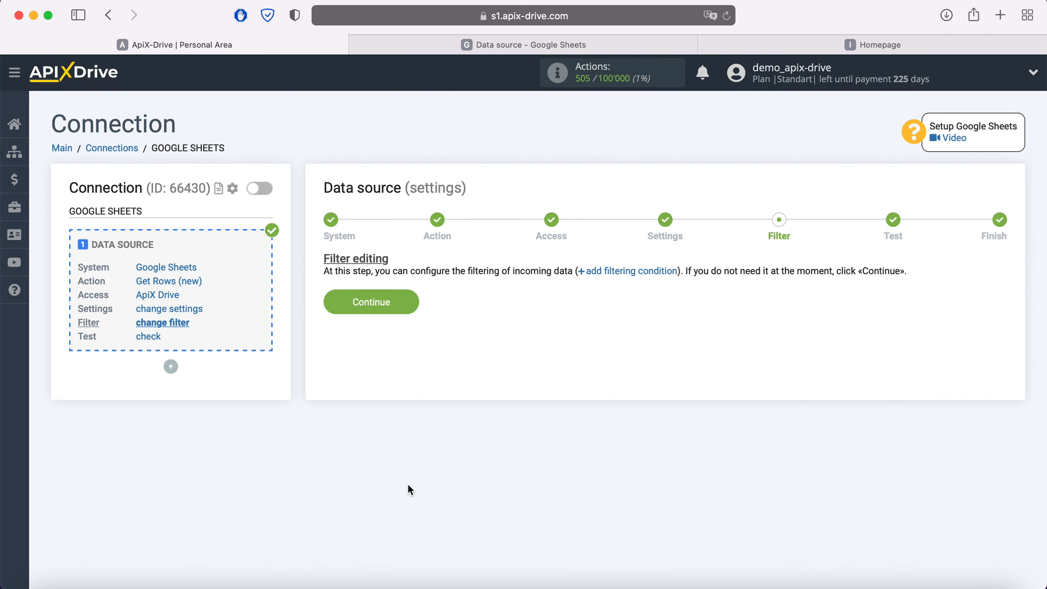
Continue without a filter, accept the source test data and start configuring data receiving.
{"action": "left_click", "coordinate": [408, 303]}
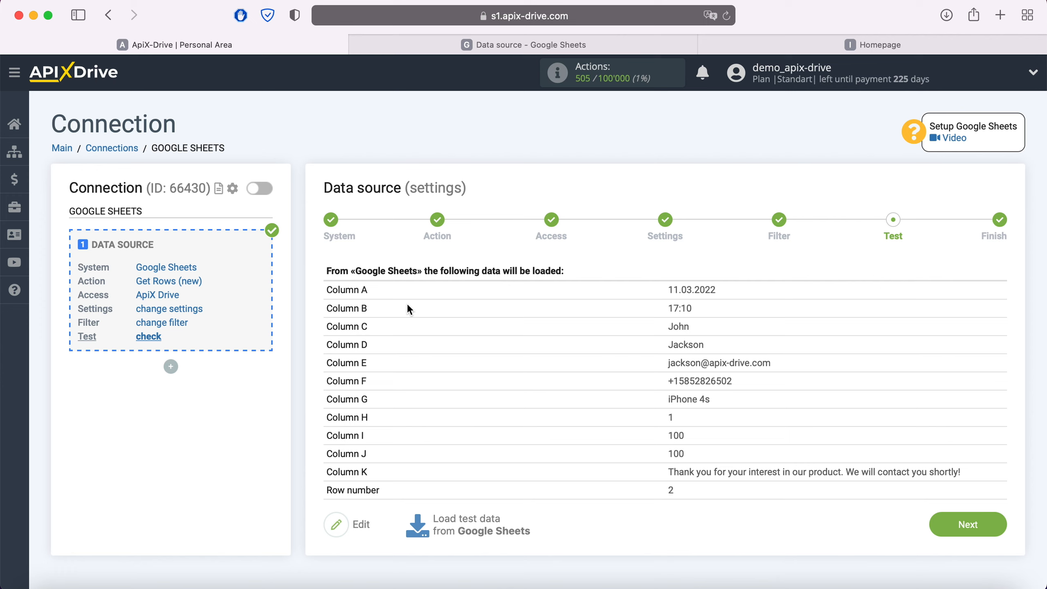
{"action": "left_click", "coordinate": [1000, 522]}
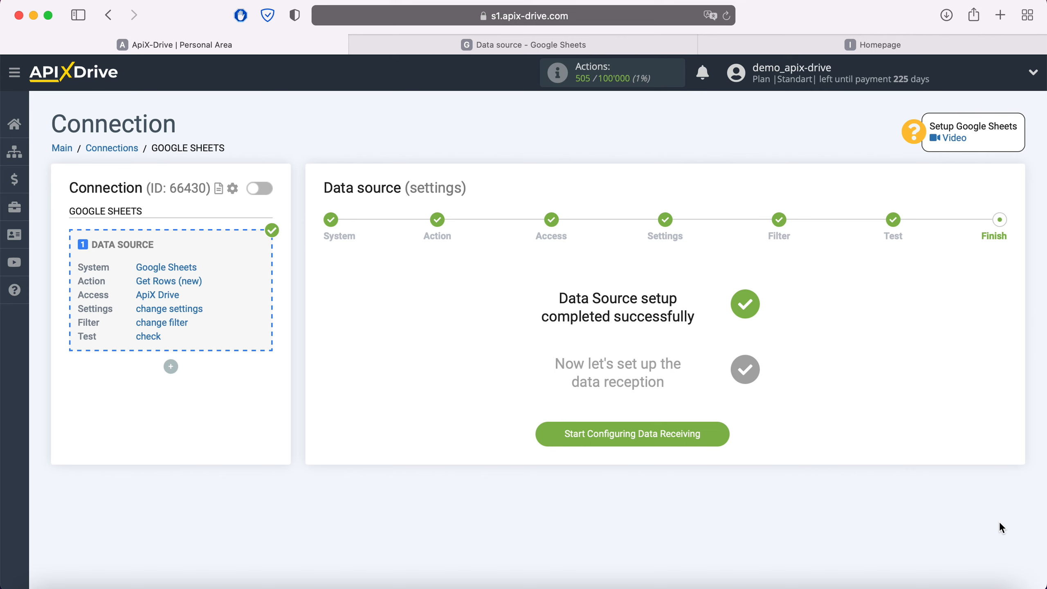
{"action": "left_click", "coordinate": [720, 431]}
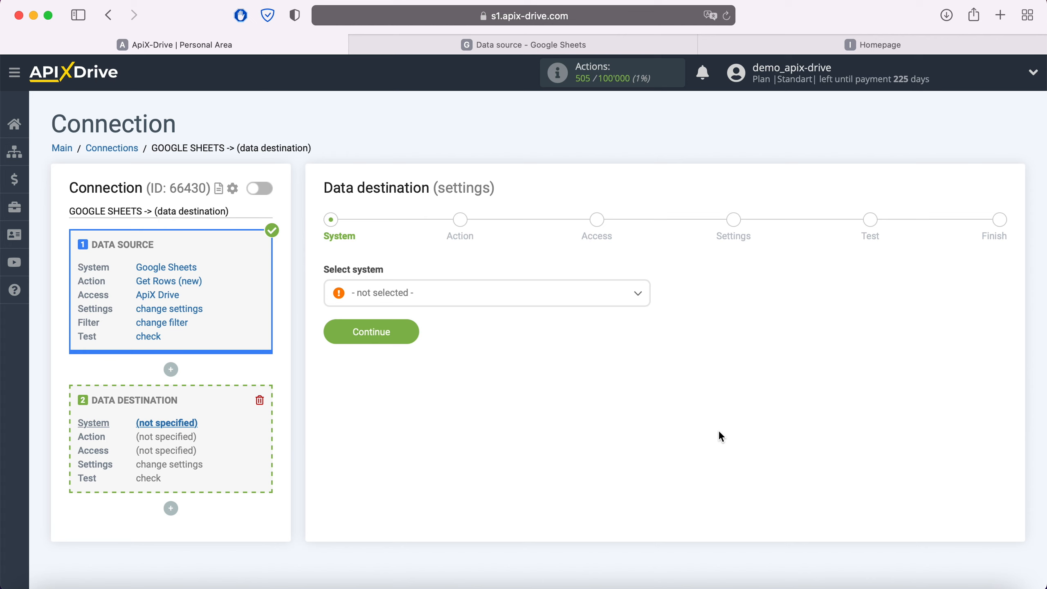
Choose Infobip as the data destination system and continue to its action.
{"action": "left_click", "coordinate": [528, 301]}
{"action": "scroll", "coordinate": [522, 423], "scroll_direction": "down", "scroll_amount": 5}
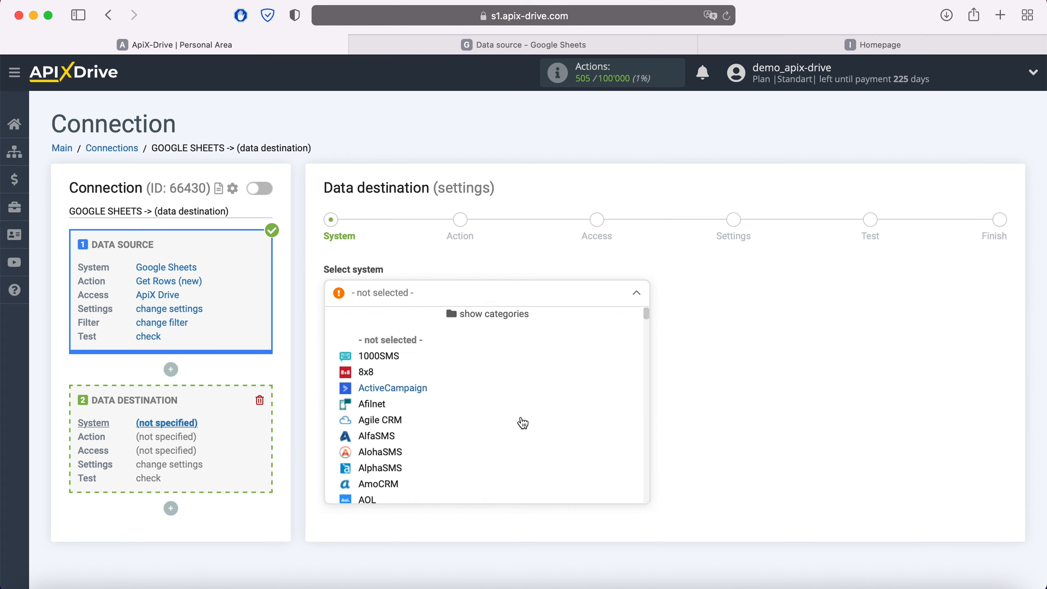
{"action": "scroll", "coordinate": [523, 423], "scroll_direction": "down", "scroll_amount": 15}
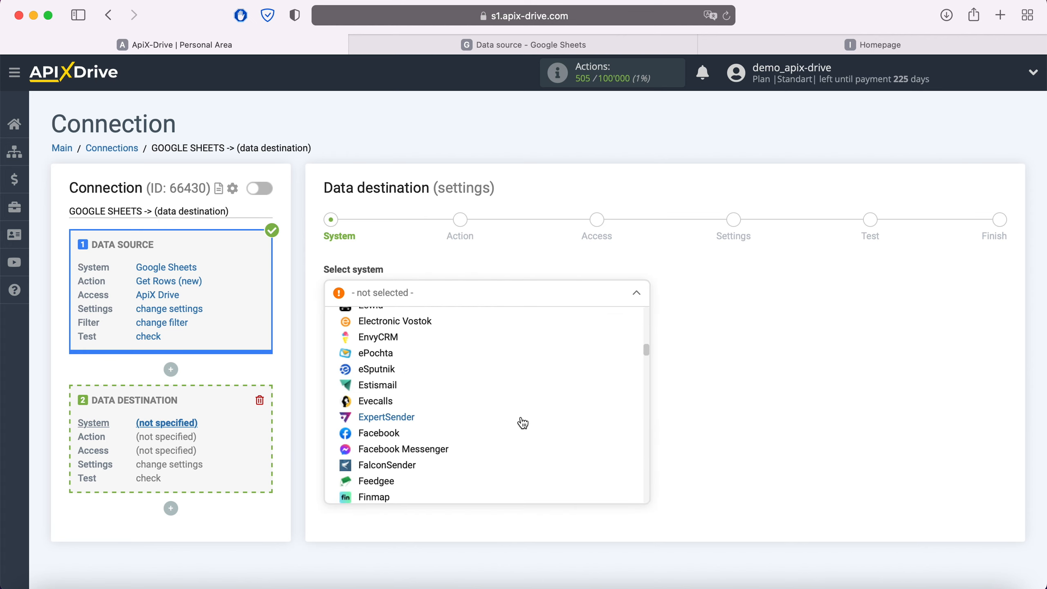
{"action": "scroll", "coordinate": [522, 423], "scroll_direction": "down", "scroll_amount": 4}
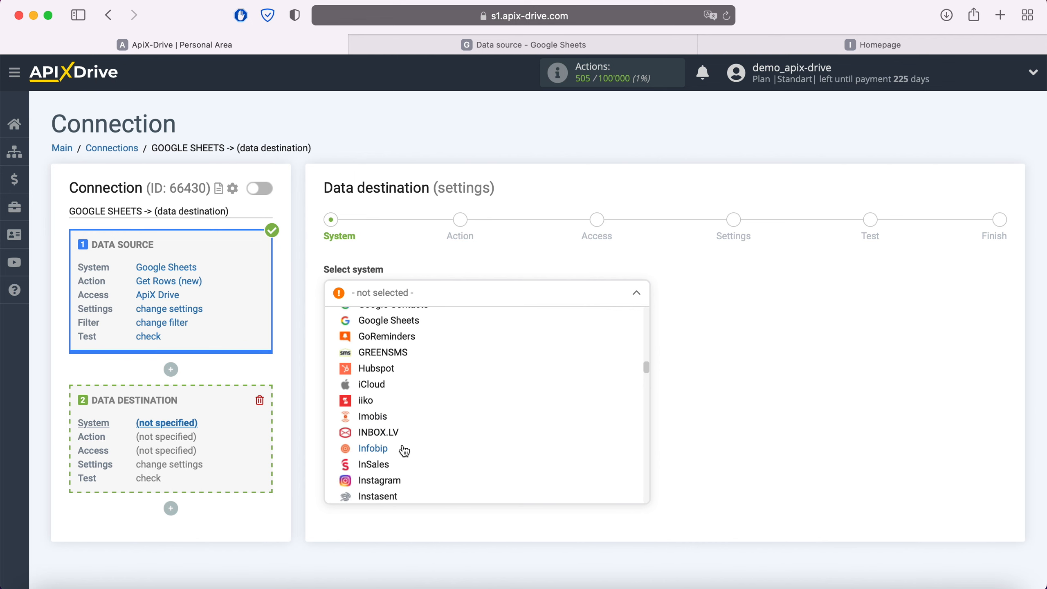
{"action": "left_click", "coordinate": [380, 452]}
{"action": "left_click", "coordinate": [411, 334]}
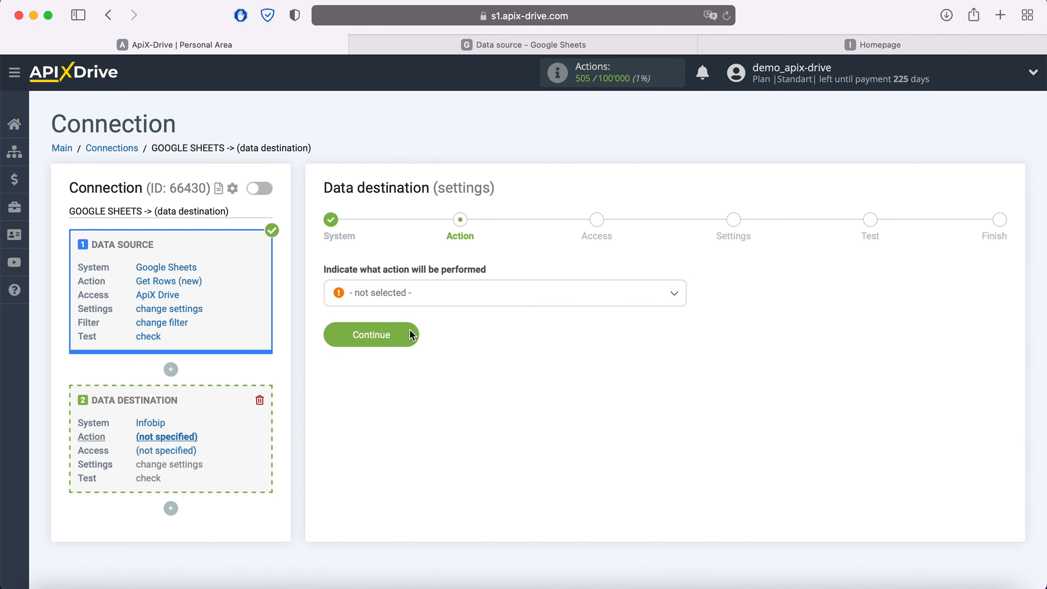
Set the data destination action to Send SMS and continue to account access.
{"action": "left_click", "coordinate": [436, 299]}
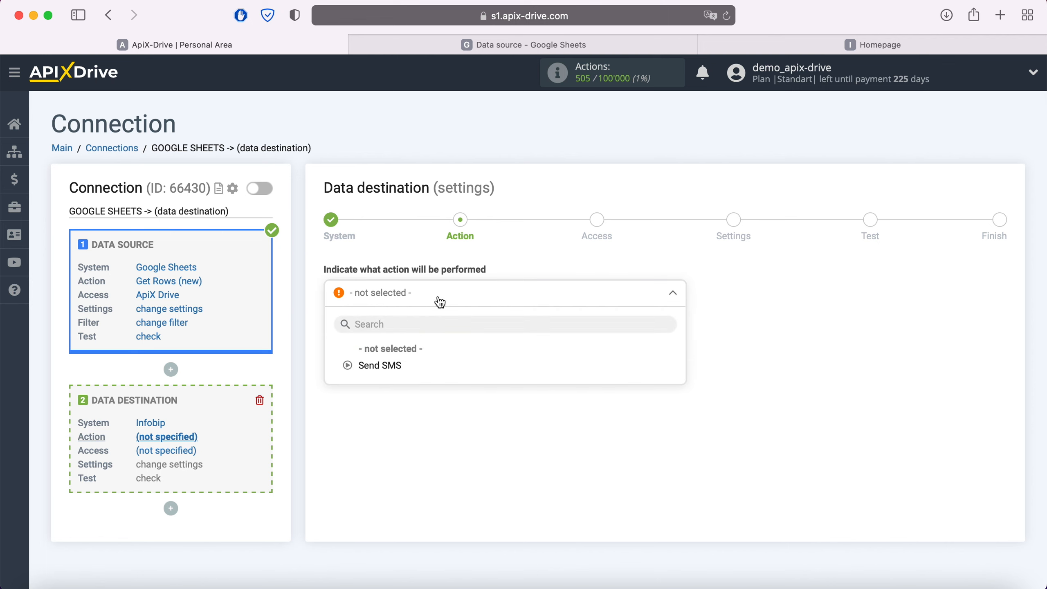
{"action": "left_click", "coordinate": [395, 366]}
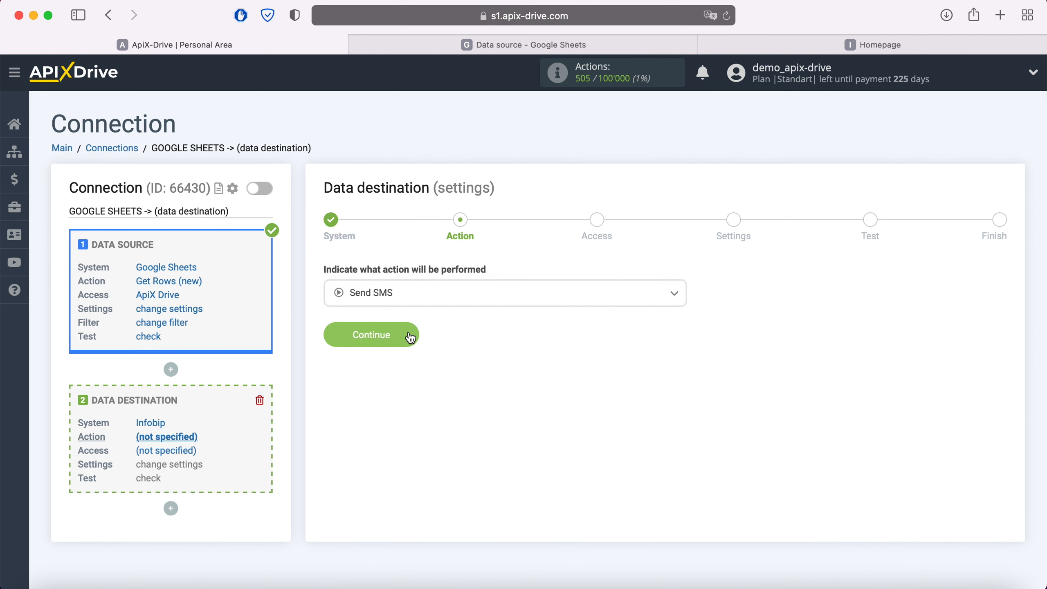
{"action": "left_click", "coordinate": [410, 336]}
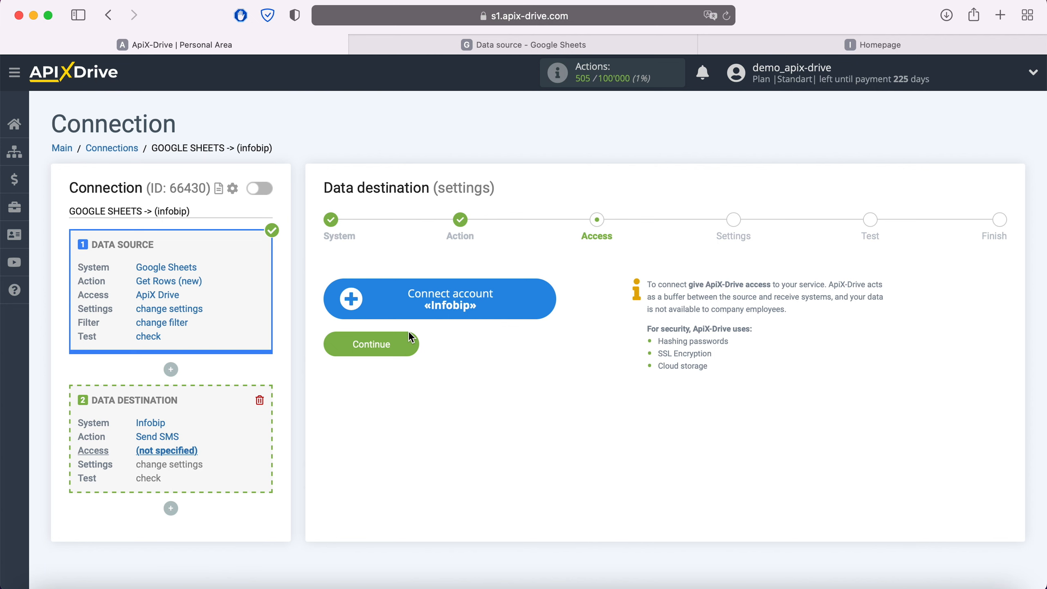
Start connecting an Infobip account and copy the API base URL from the Infobip portal into the Base URL field.
{"action": "left_click", "coordinate": [549, 300]}
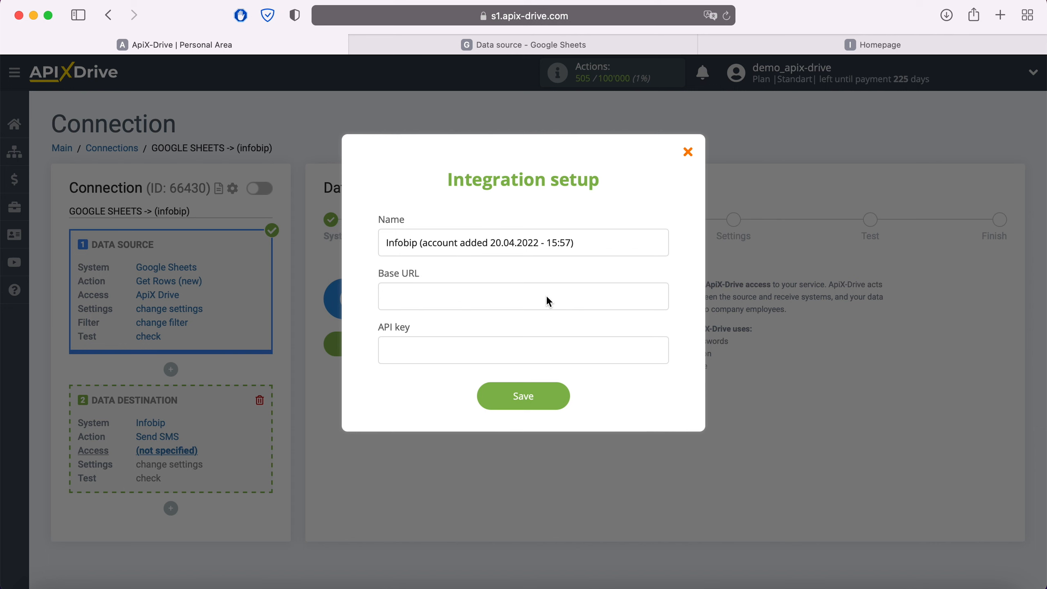
{"action": "left_click", "coordinate": [851, 45]}
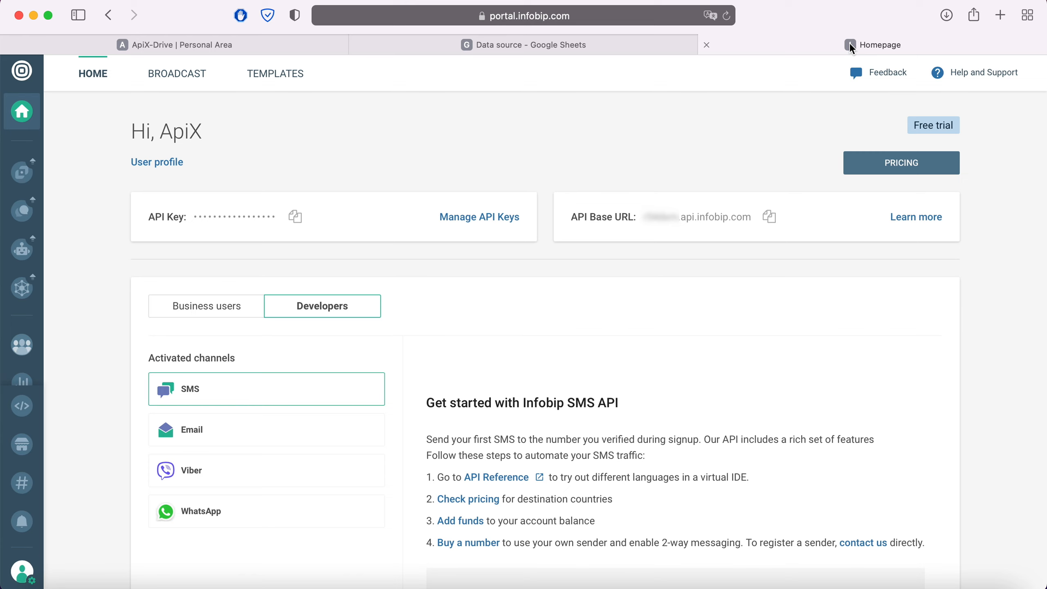
{"action": "left_click", "coordinate": [769, 216]}
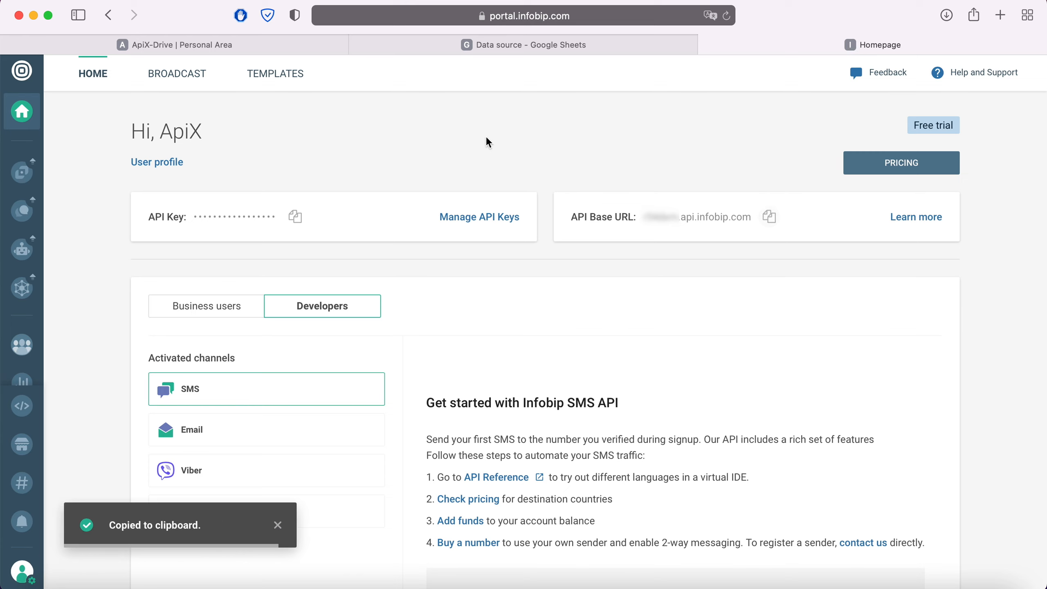
{"action": "left_click", "coordinate": [324, 46]}
{"action": "right_click", "coordinate": [435, 301]}
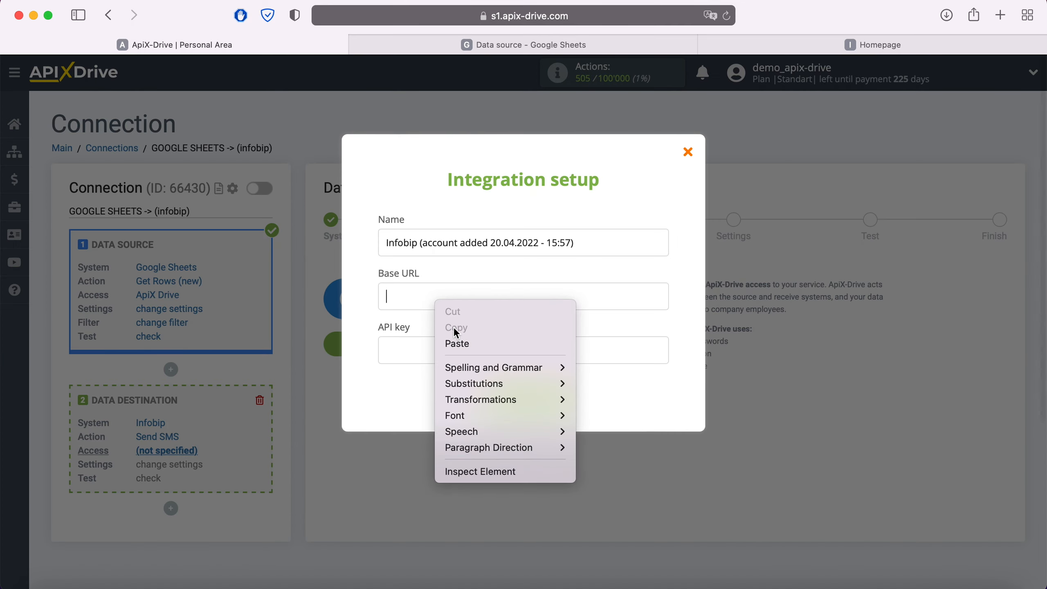
{"action": "left_click", "coordinate": [453, 340]}
Copy the API key from the Infobip portal into the integration setup and save the account.
{"action": "left_click", "coordinate": [873, 45]}
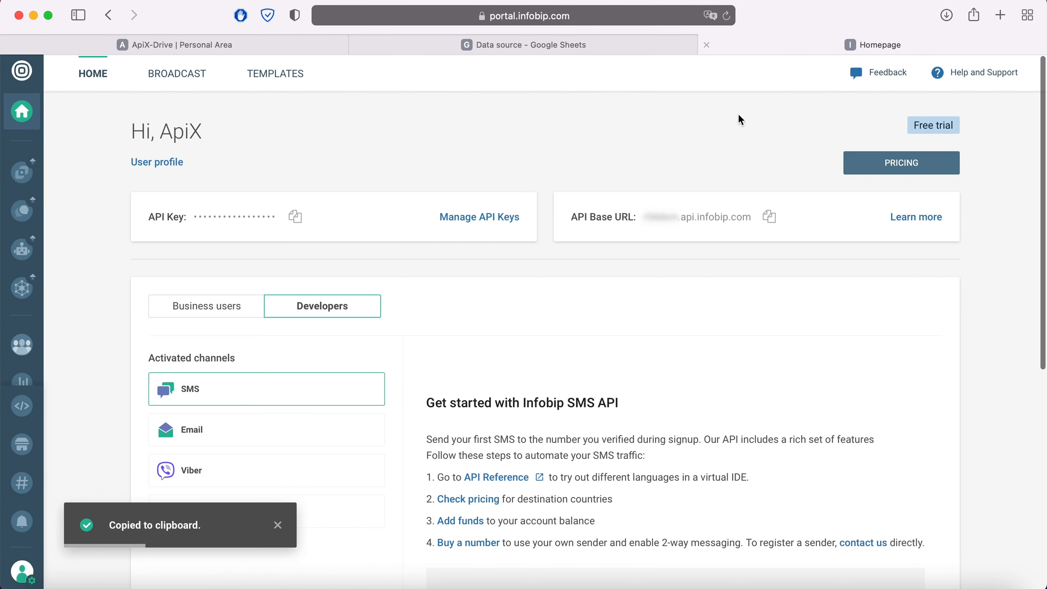
{"action": "left_click", "coordinate": [297, 218]}
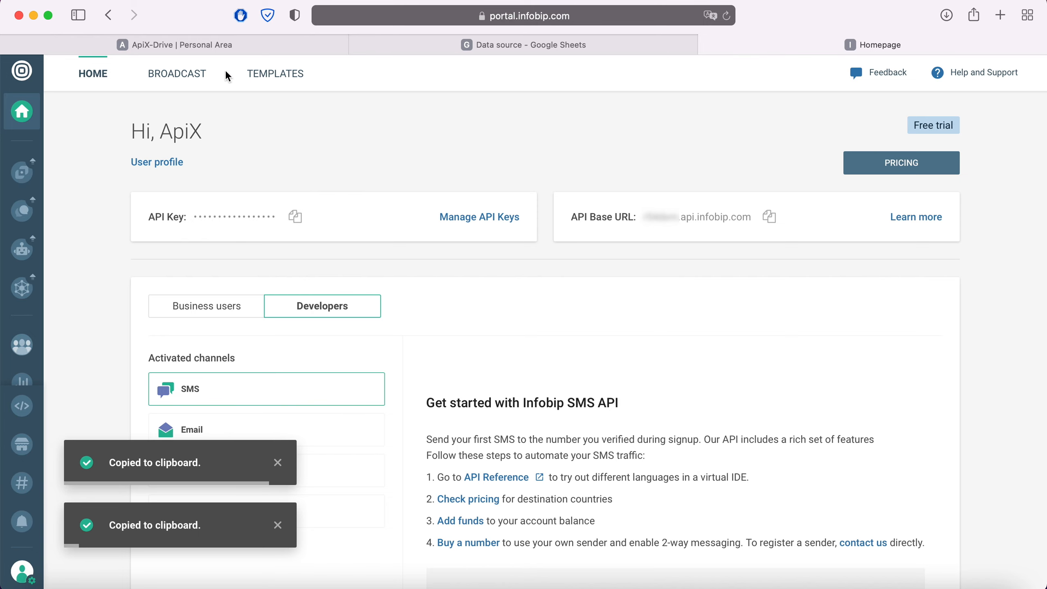
{"action": "left_click", "coordinate": [214, 44]}
{"action": "right_click", "coordinate": [405, 351]}
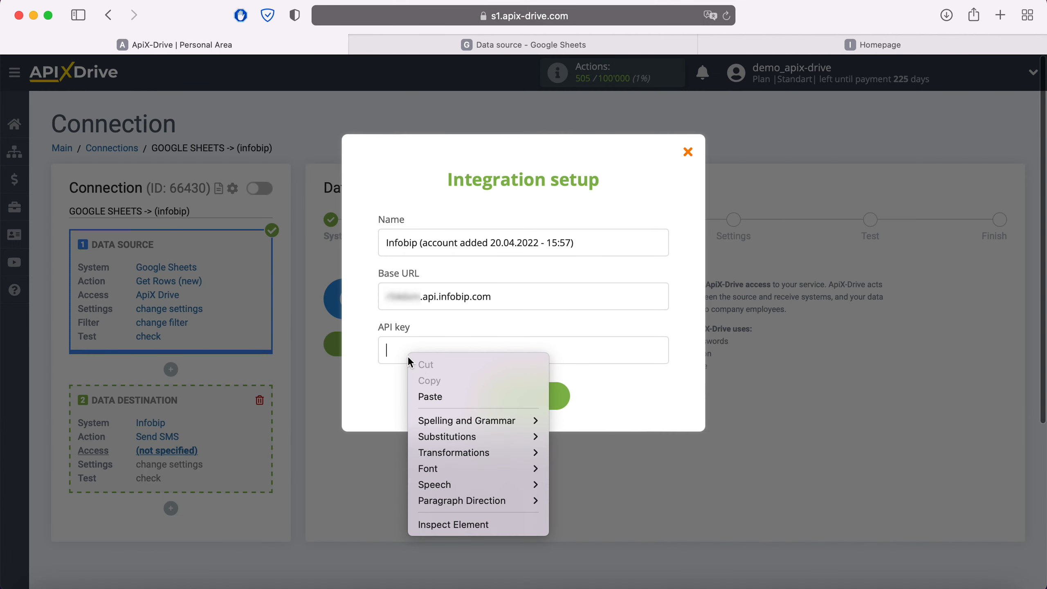
{"action": "left_click", "coordinate": [446, 390]}
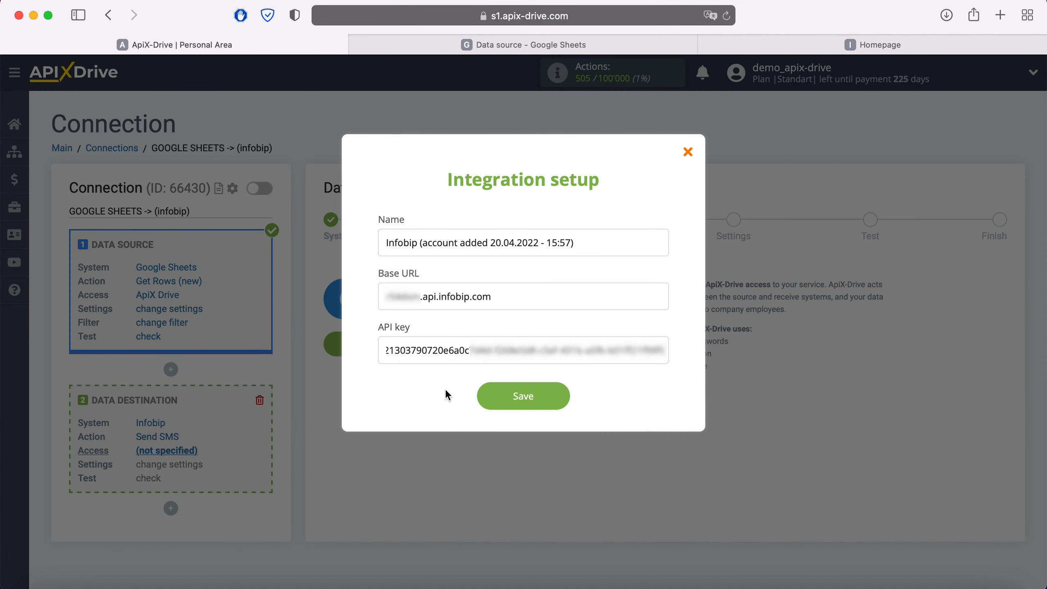
{"action": "left_click", "coordinate": [519, 396]}
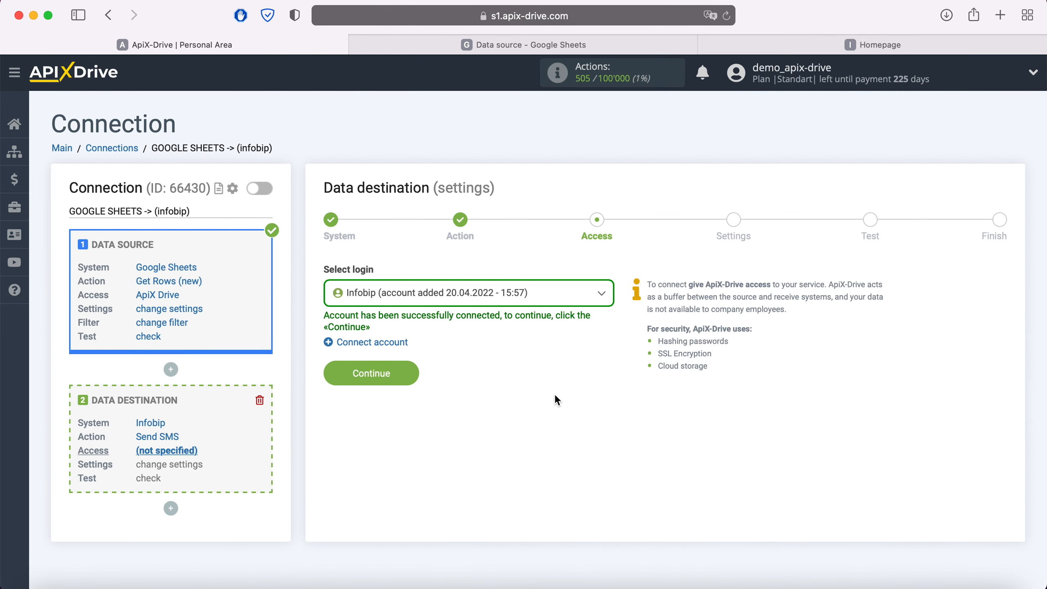
Select the newly connected Infobip account as the login for the data destination and continue to its settings.
{"action": "left_click", "coordinate": [538, 297]}
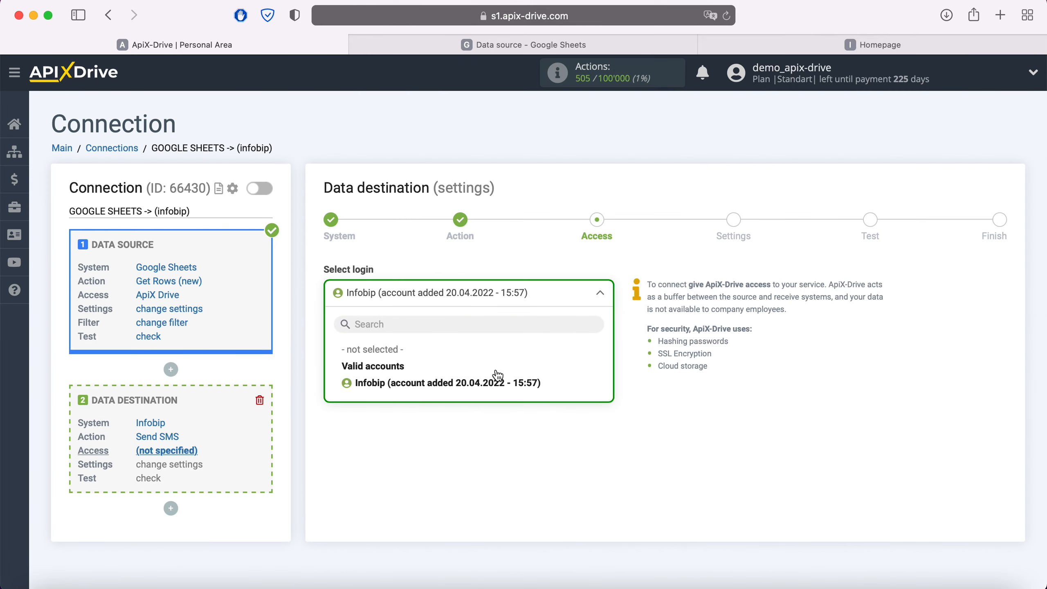
{"action": "left_click", "coordinate": [482, 380]}
{"action": "left_click", "coordinate": [411, 371]}
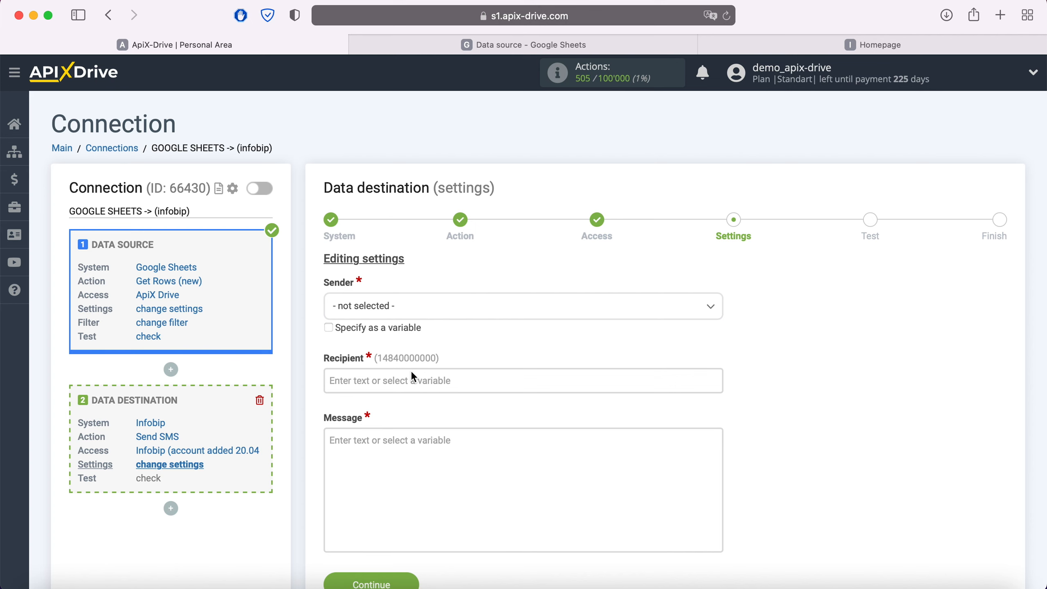
Set the SMS sender to DemoCompany and map the recipient to Column F of the Google Sheets data source.
{"action": "left_click", "coordinate": [427, 311]}
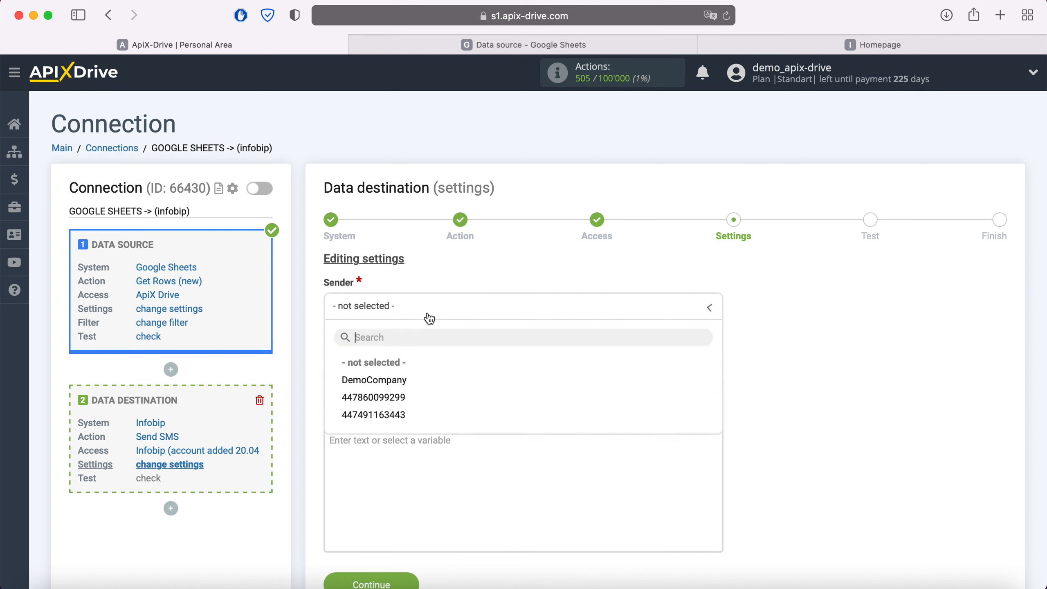
{"action": "left_click", "coordinate": [394, 385]}
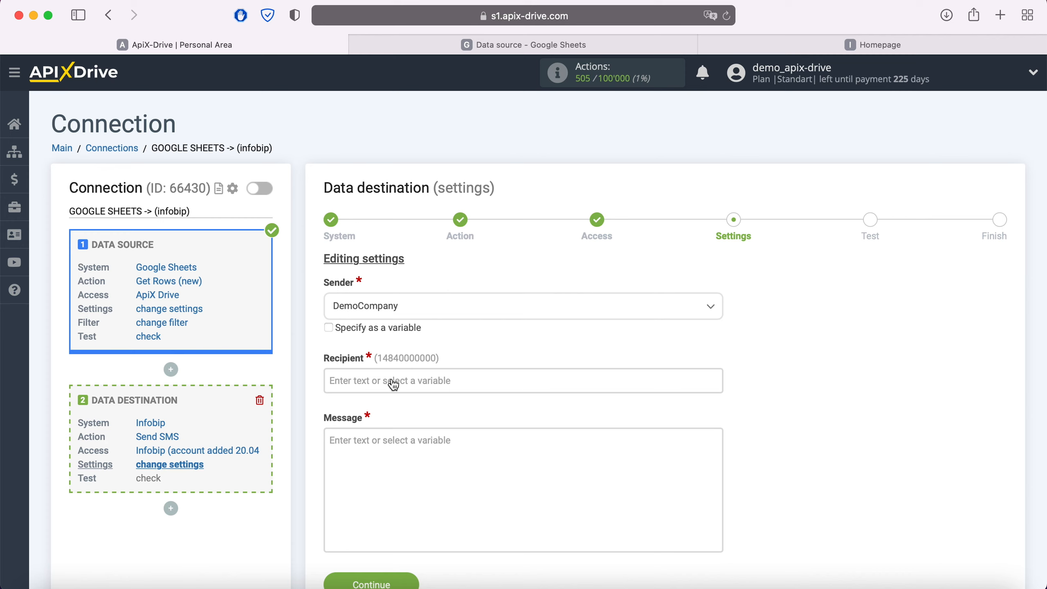
{"action": "left_click", "coordinate": [371, 379]}
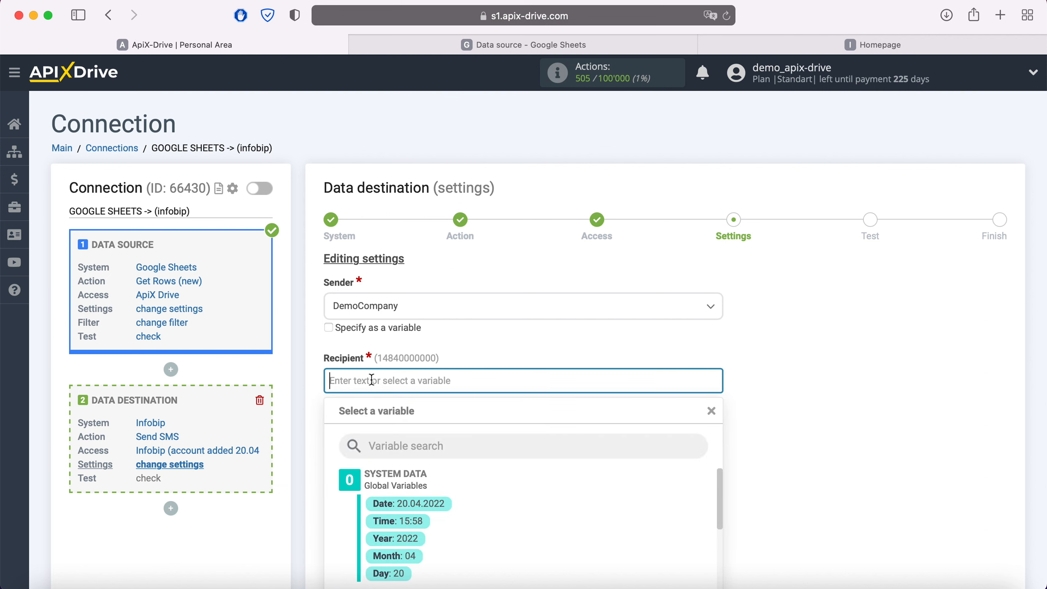
{"action": "scroll", "coordinate": [508, 489], "scroll_direction": "down", "scroll_amount": 5}
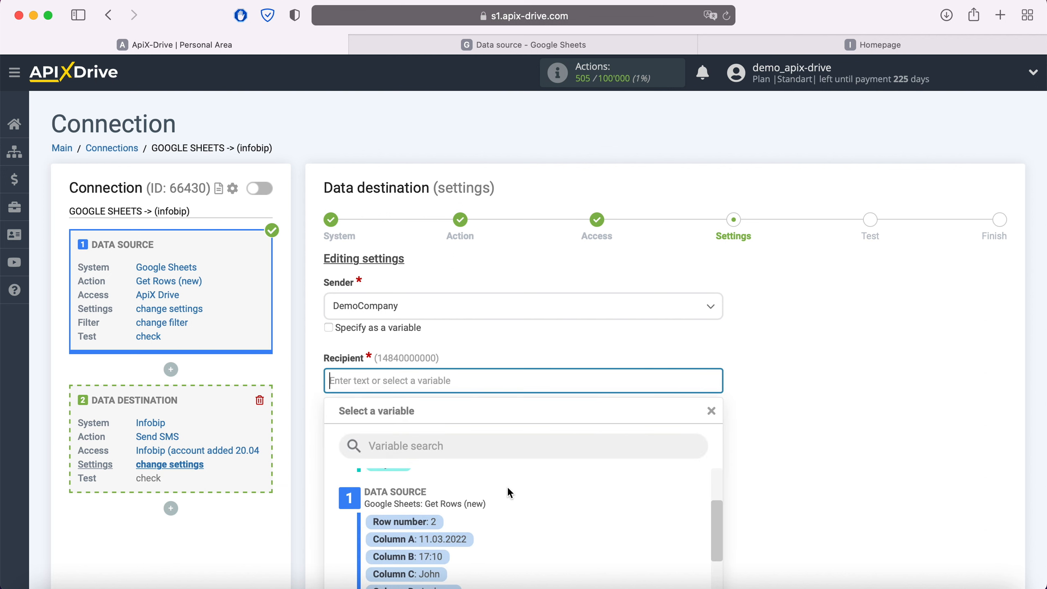
{"action": "scroll", "coordinate": [507, 488], "scroll_direction": "down", "scroll_amount": 3}
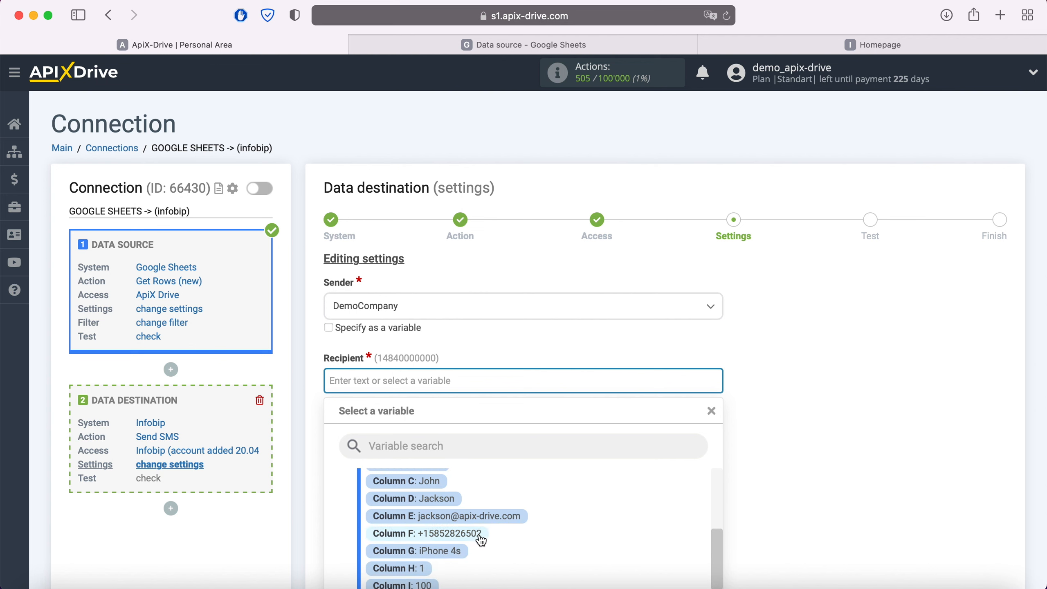
{"action": "left_click", "coordinate": [479, 534]}
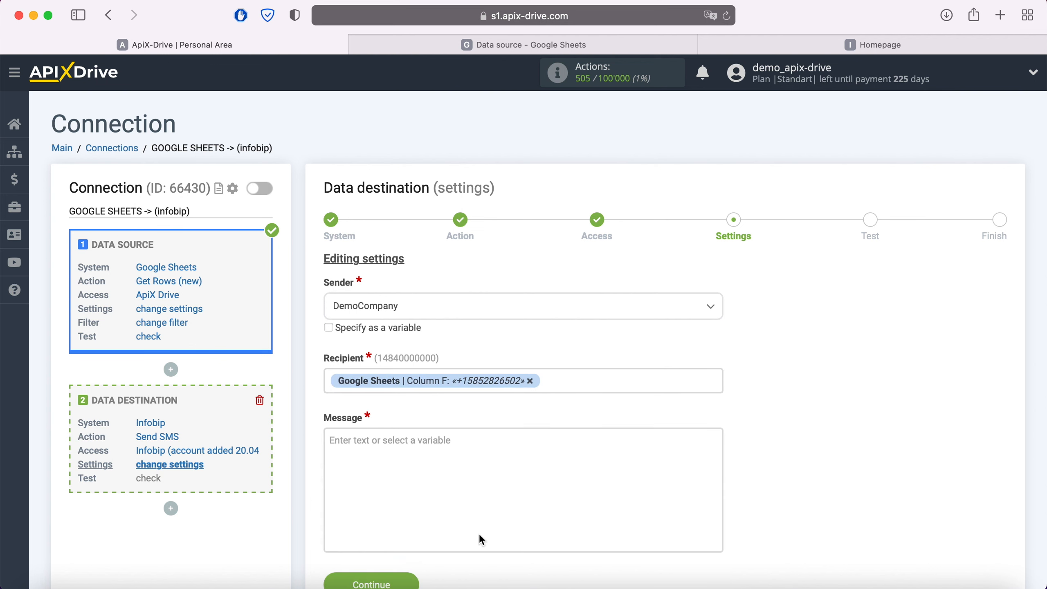
Compose the message greeting as "Hi," followed by the Google Sheets Column C variable and an exclamation mark.
{"action": "left_click", "coordinate": [443, 512]}
{"action": "scroll", "coordinate": [555, 420], "scroll_direction": "down", "scroll_amount": 3}
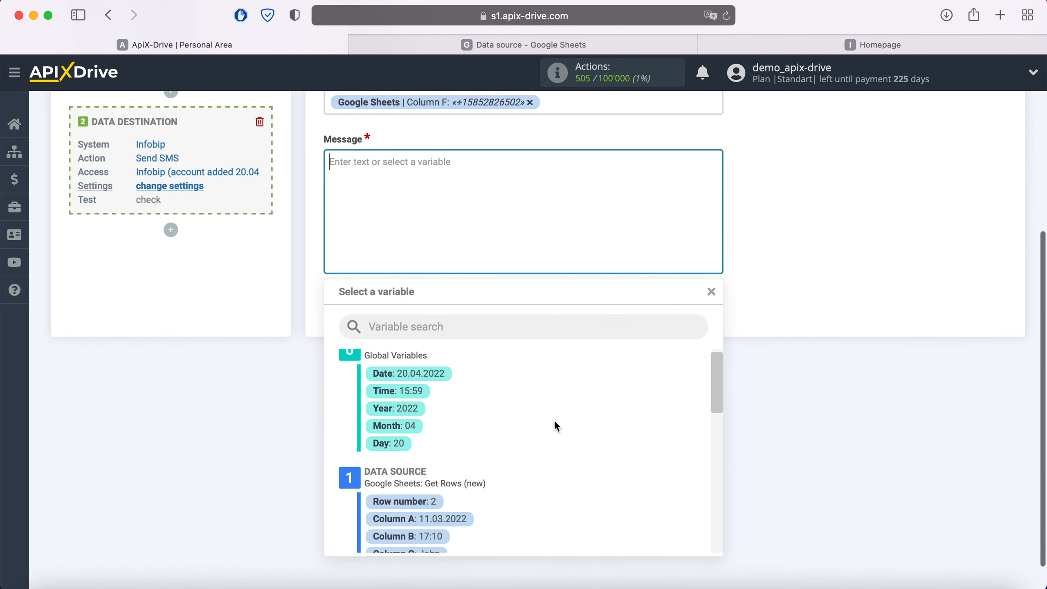
{"action": "left_click", "coordinate": [433, 461]}
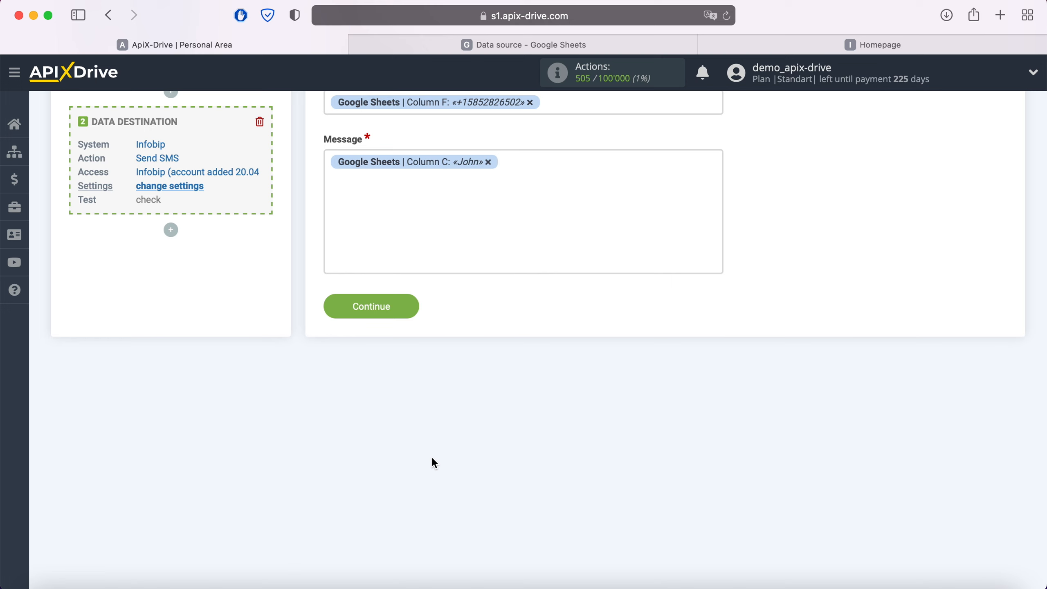
{"action": "left_click", "coordinate": [326, 163]}
{"action": "type", "text": "H"}
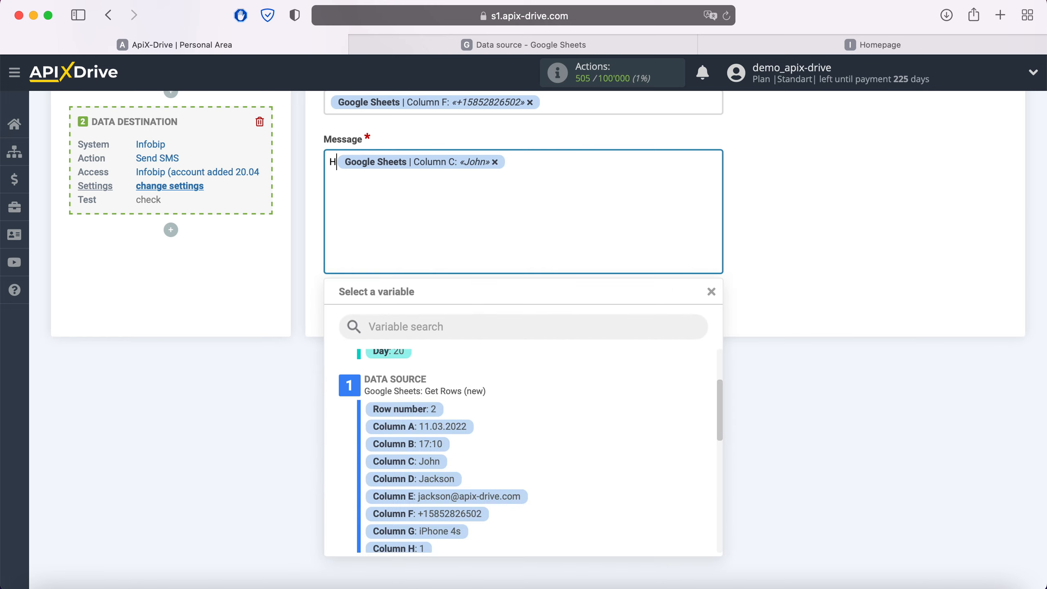
{"action": "type", "text": "i,"}
{"action": "left_click", "coordinate": [541, 170]}
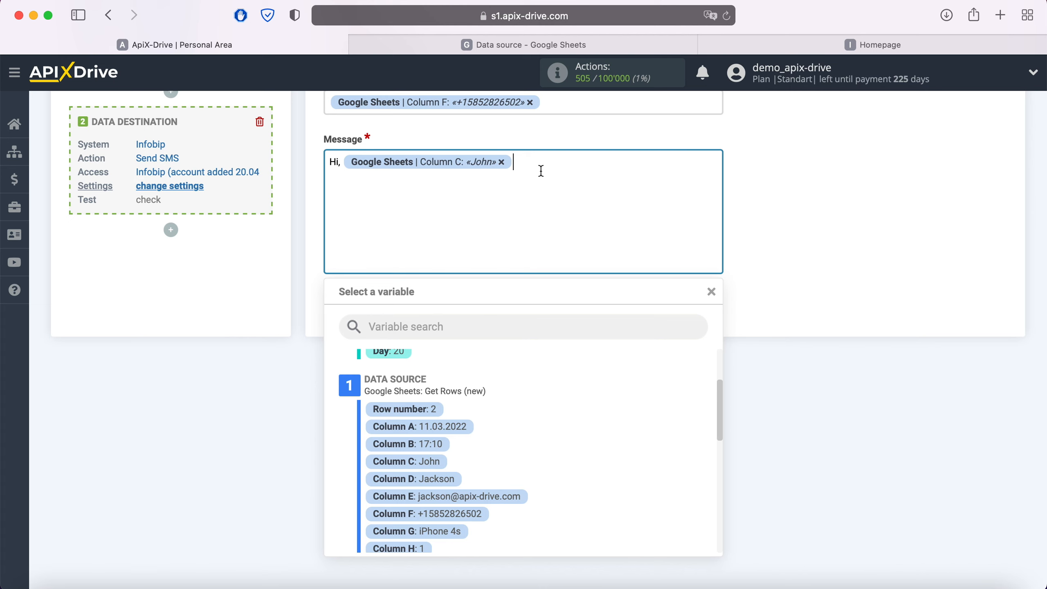
{"action": "type", "text": "!"}
Add the Google Sheets Column K variable after the greeting in the message and continue to the test stage.
{"action": "scroll", "coordinate": [529, 402], "scroll_direction": "down", "scroll_amount": 1}
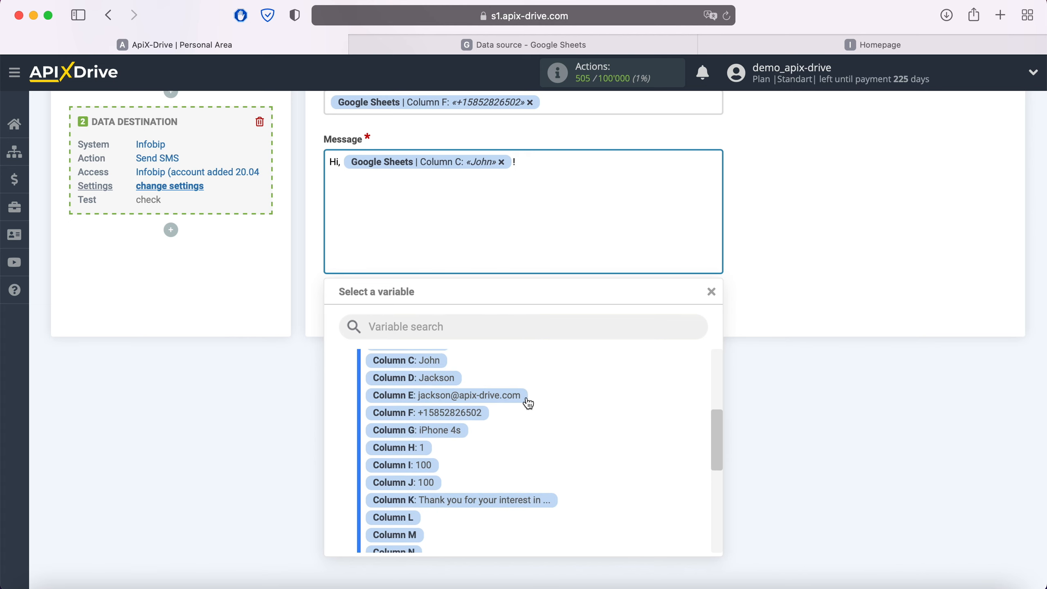
{"action": "left_click", "coordinate": [490, 500]}
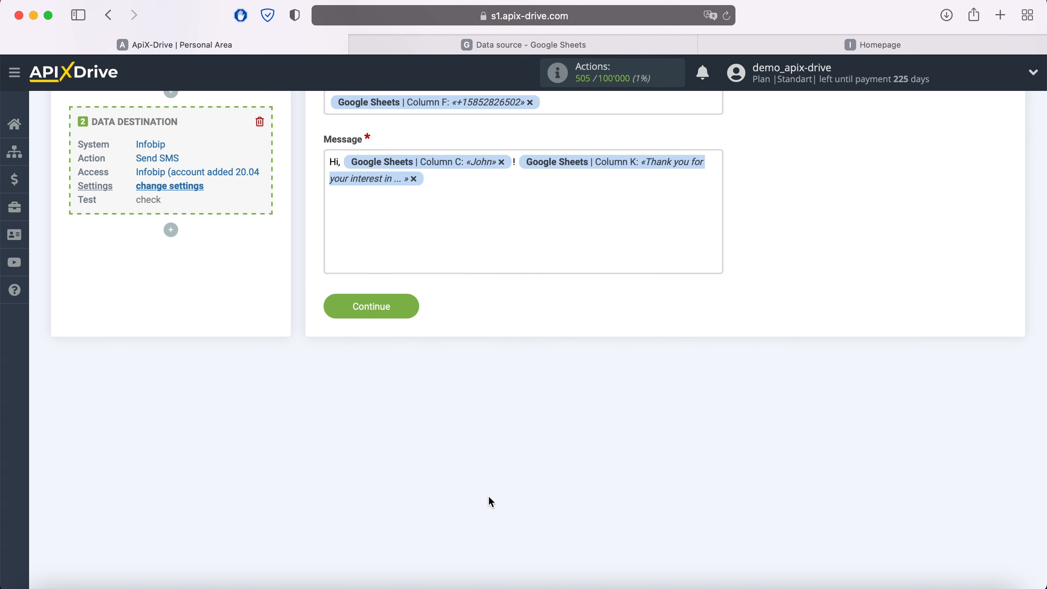
{"action": "left_click", "coordinate": [415, 314]}
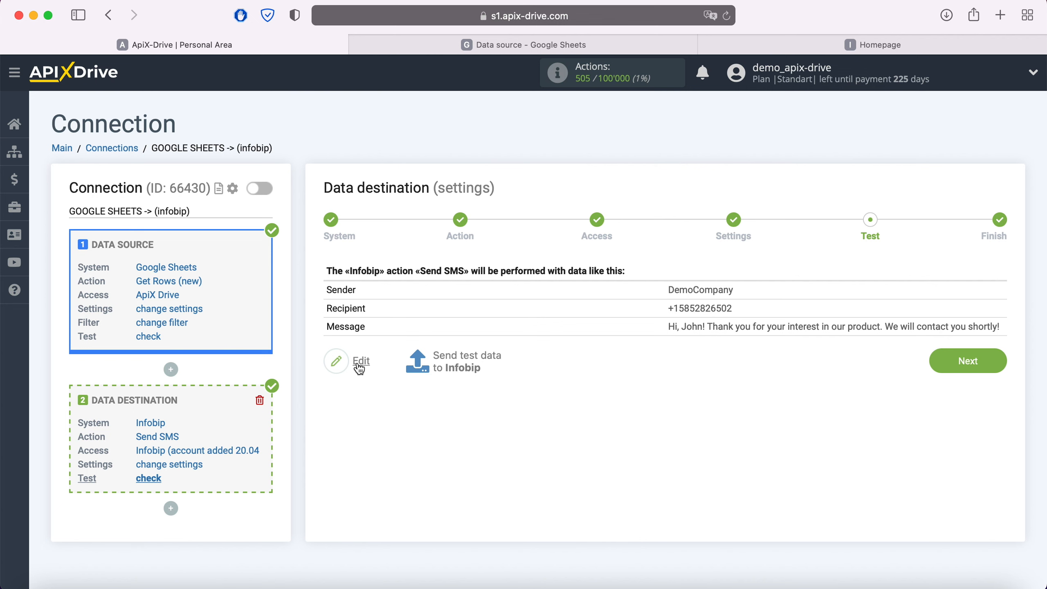
Send test data to Infobip and open the message logs in the Infobip portal to check the test SMS.
{"action": "left_click", "coordinate": [460, 361]}
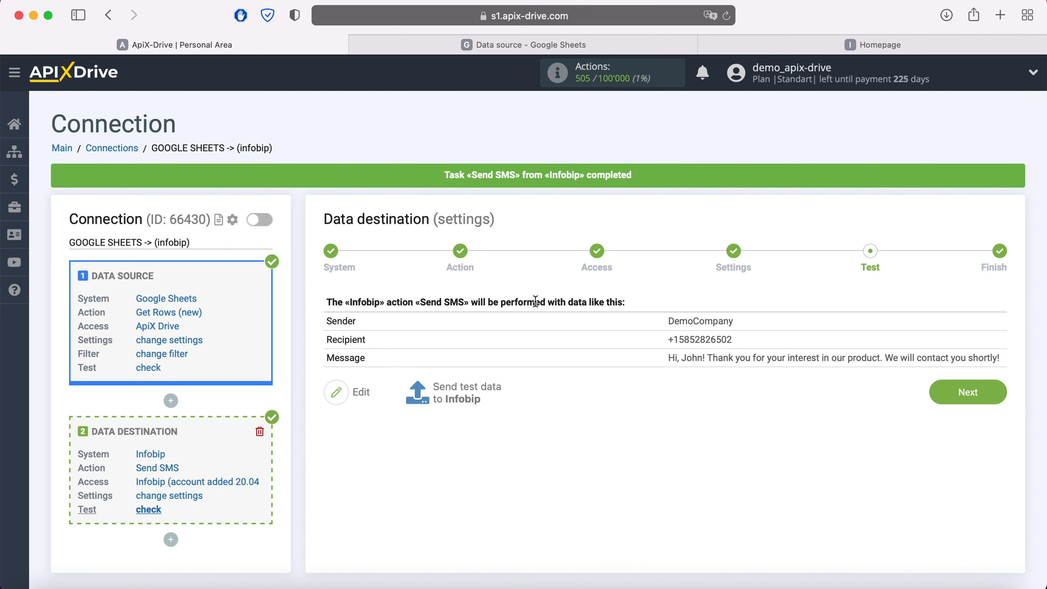
{"action": "left_click", "coordinate": [854, 44]}
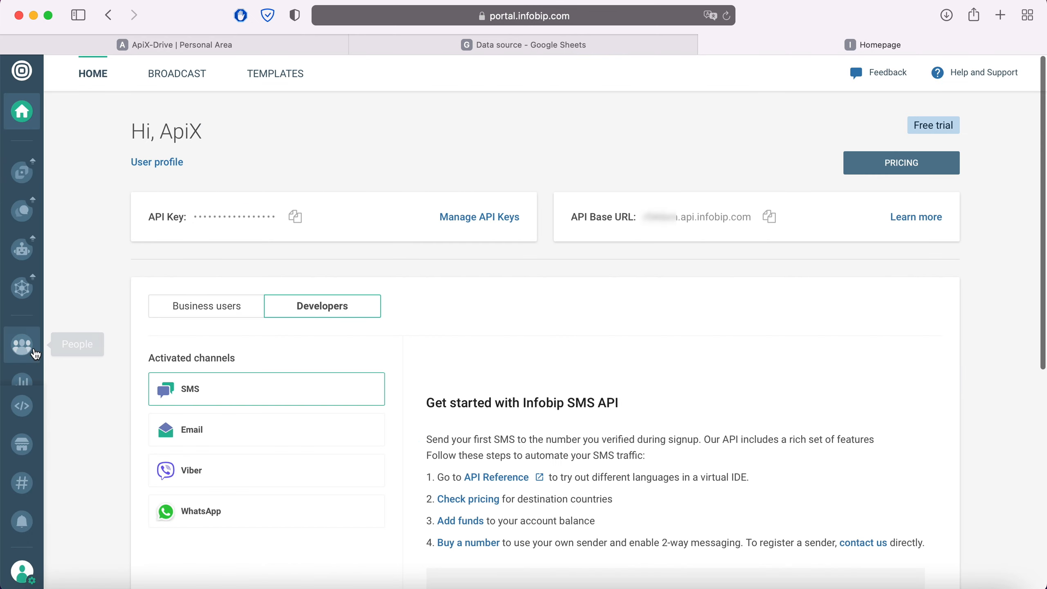
{"action": "left_click", "coordinate": [23, 379]}
{"action": "left_click", "coordinate": [268, 78]}
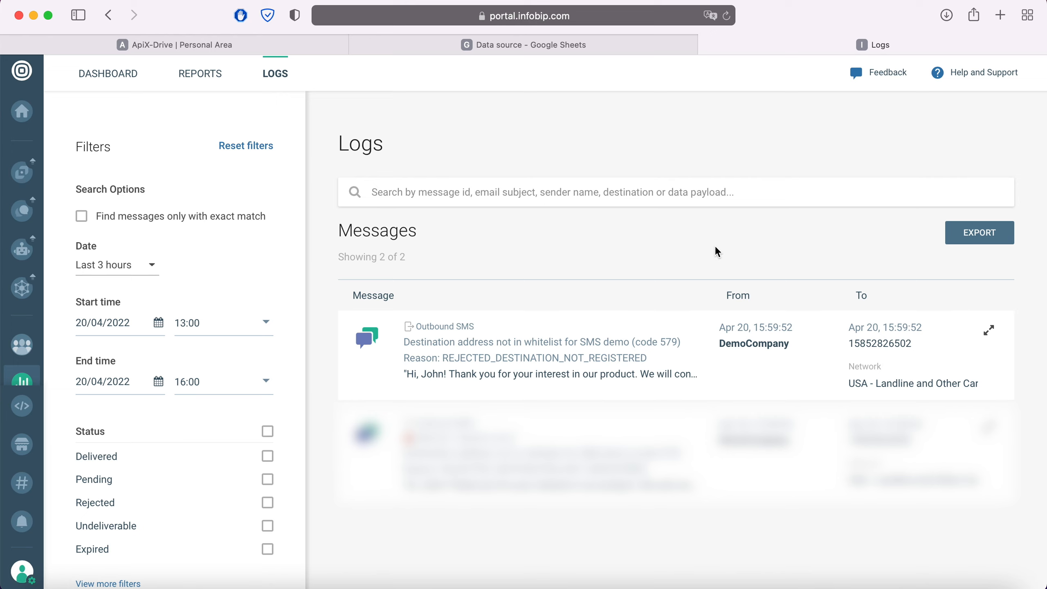
Return to ApiX-Drive, finish the data destination setup and enable auto-update for the connection.
{"action": "left_click", "coordinate": [334, 46]}
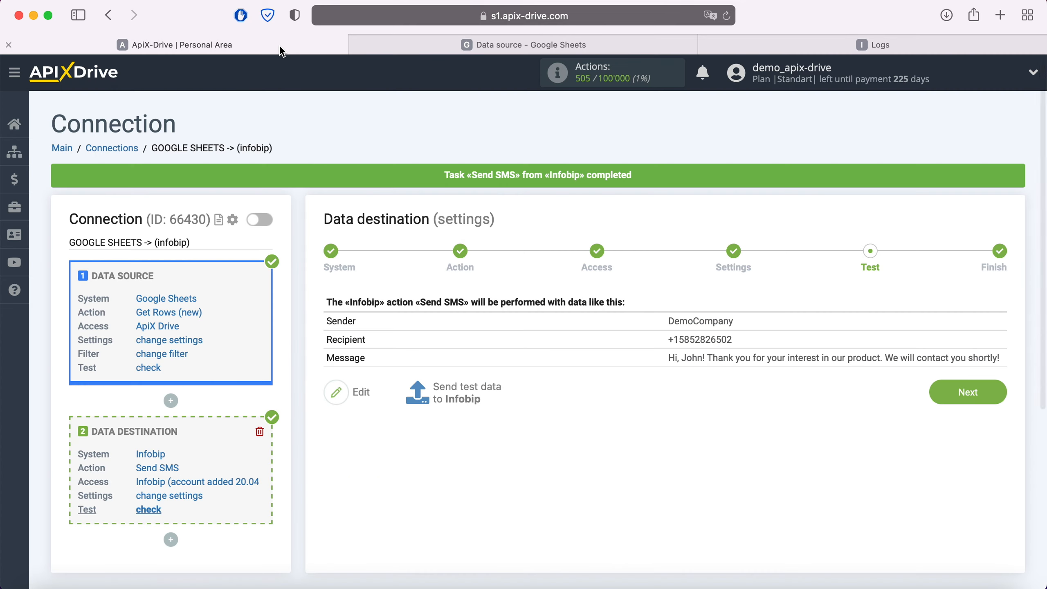
{"action": "left_click", "coordinate": [996, 386]}
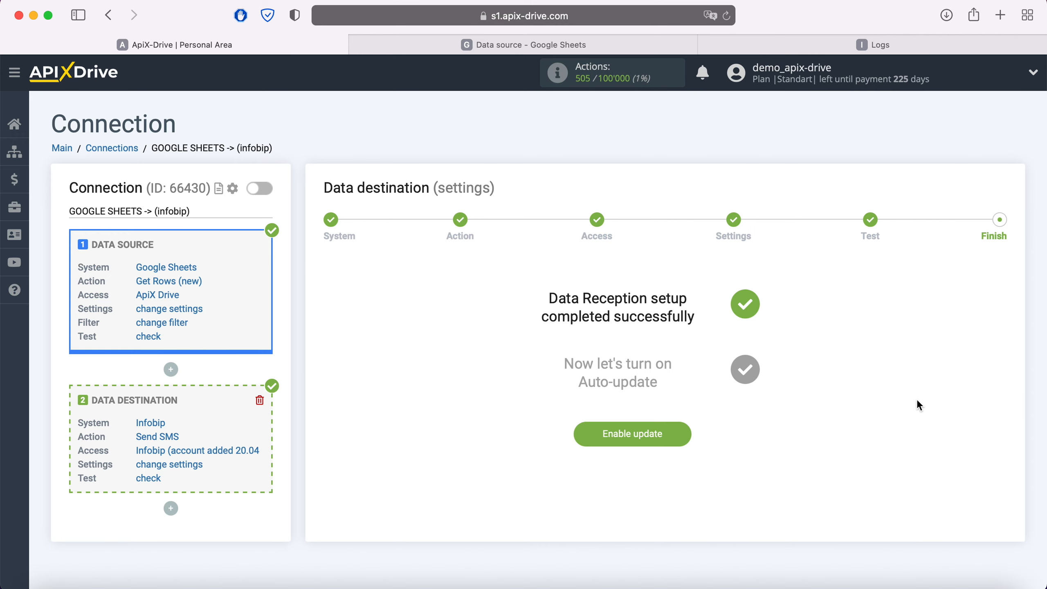
{"action": "left_click", "coordinate": [678, 435]}
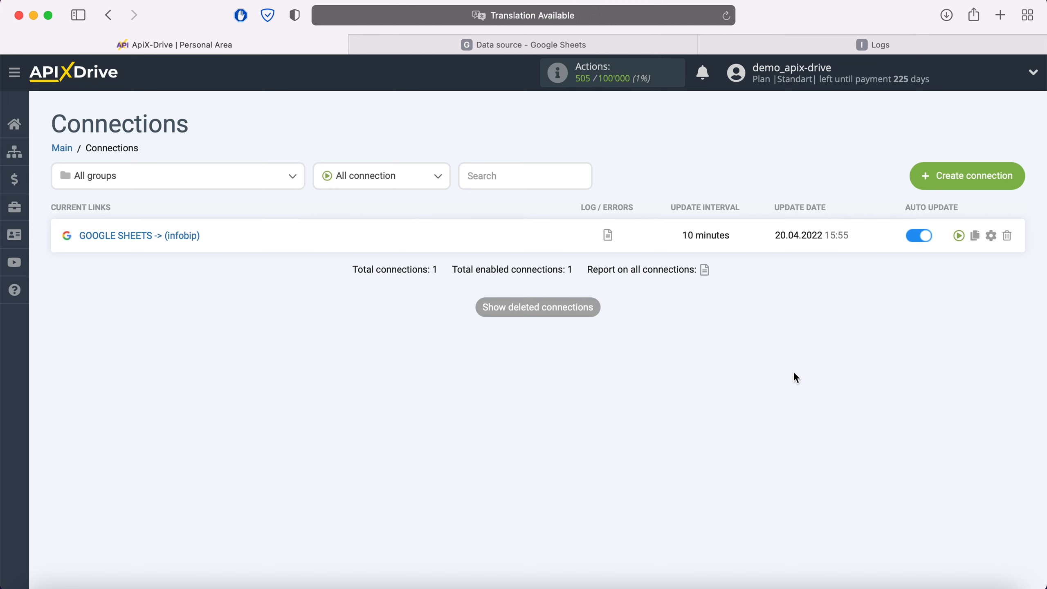
Set the update interval of the GOOGLE SHEETS -> (infobip) connection to 5 minutes and save its setup.
{"action": "left_click", "coordinate": [992, 235]}
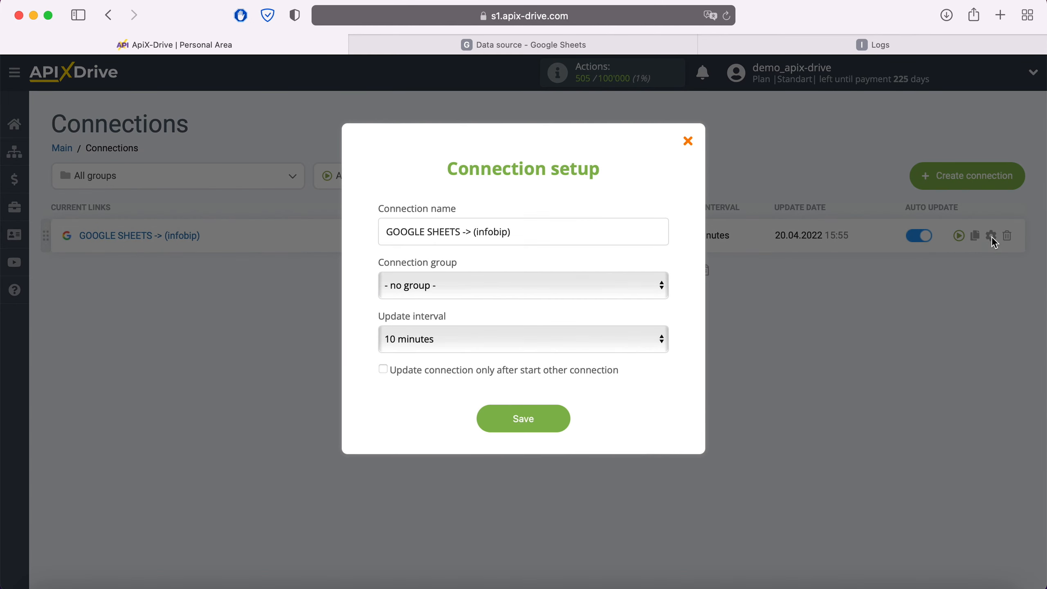
{"action": "left_click", "coordinate": [628, 340]}
{"action": "left_click", "coordinate": [541, 318]}
{"action": "left_click", "coordinate": [557, 414]}
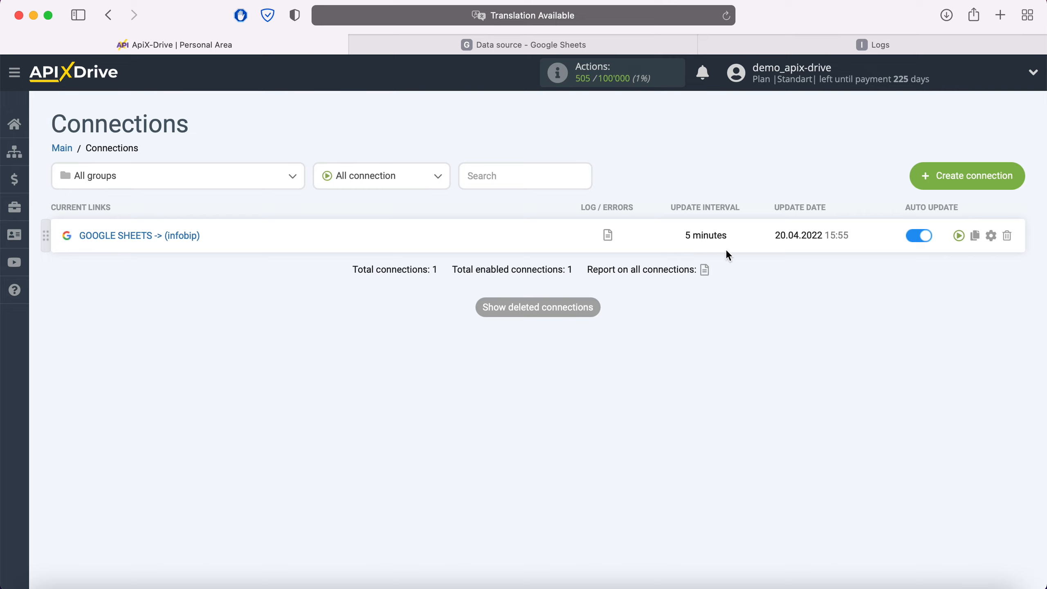